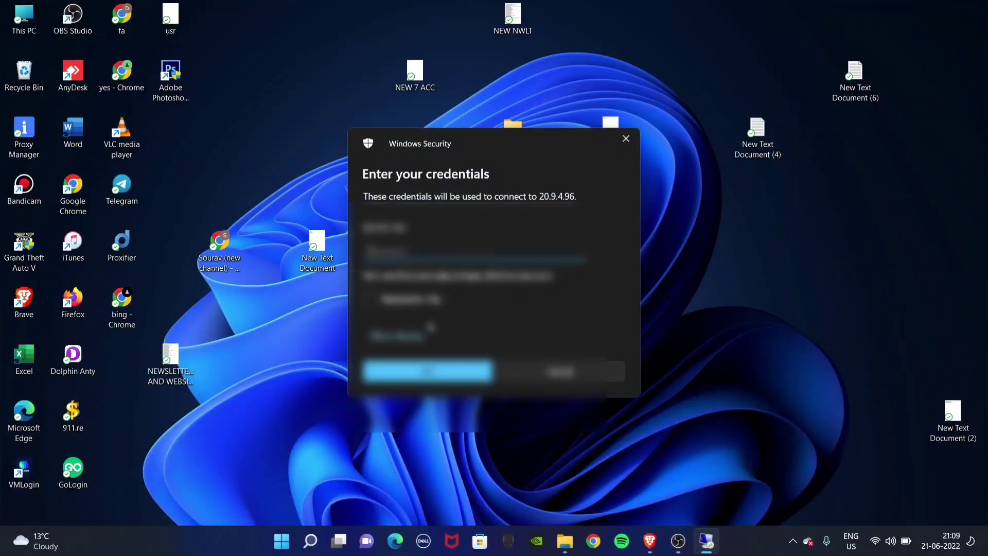
- Sign in to the remote computer 20.9.4.96 with the account username and password, and accept the unverified certificate
text(azureuser)
key(Tab)
text(****************)
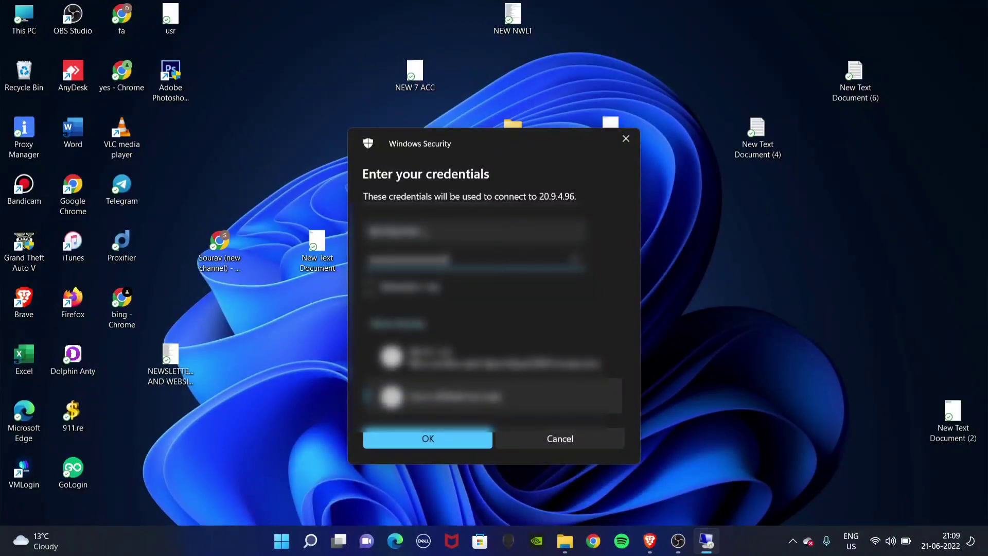
key(Return)
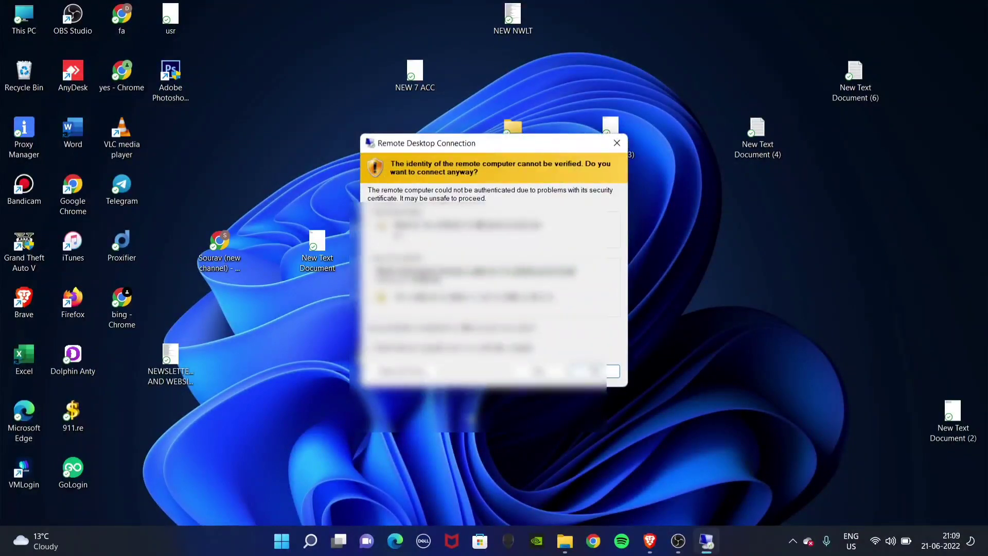
click(581, 371)
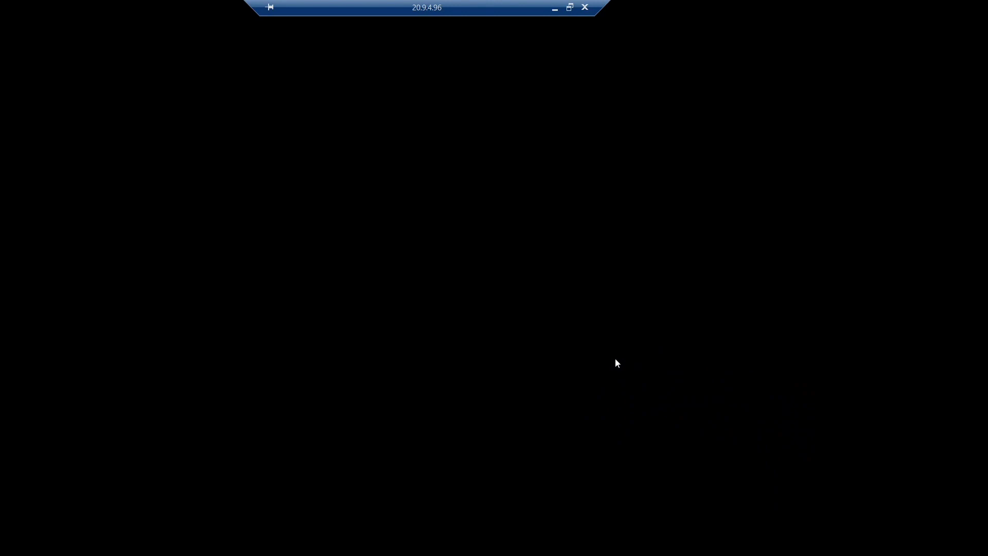
drag(418, 8, 497, 16)
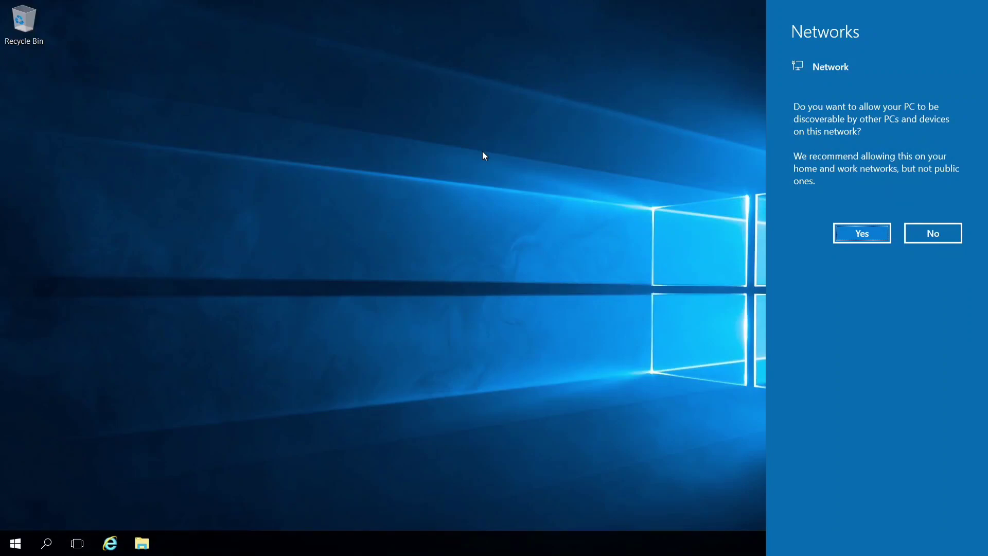
- Allow the remote PC to be discoverable on the network and refresh its desktop
click(862, 233)
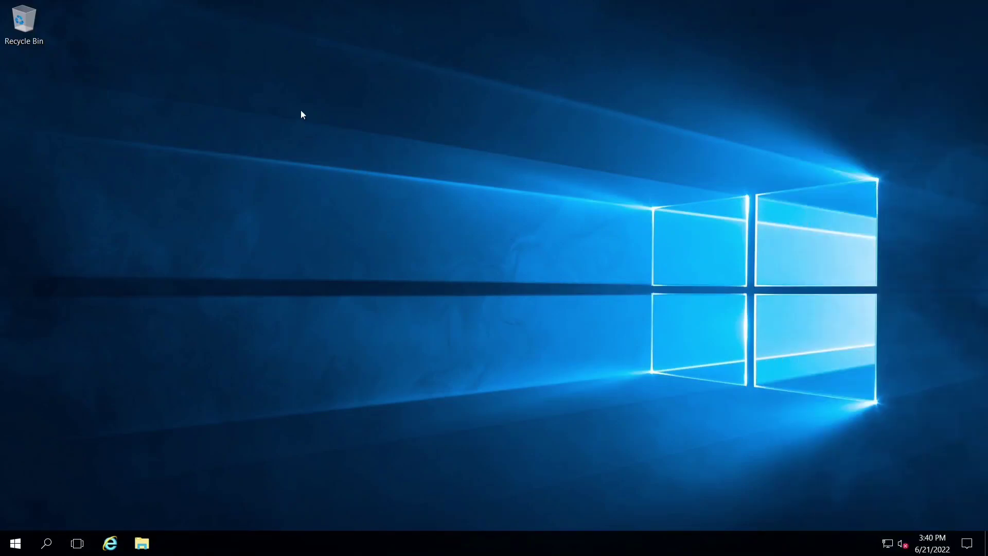
right_click(300, 109)
click(286, 194)
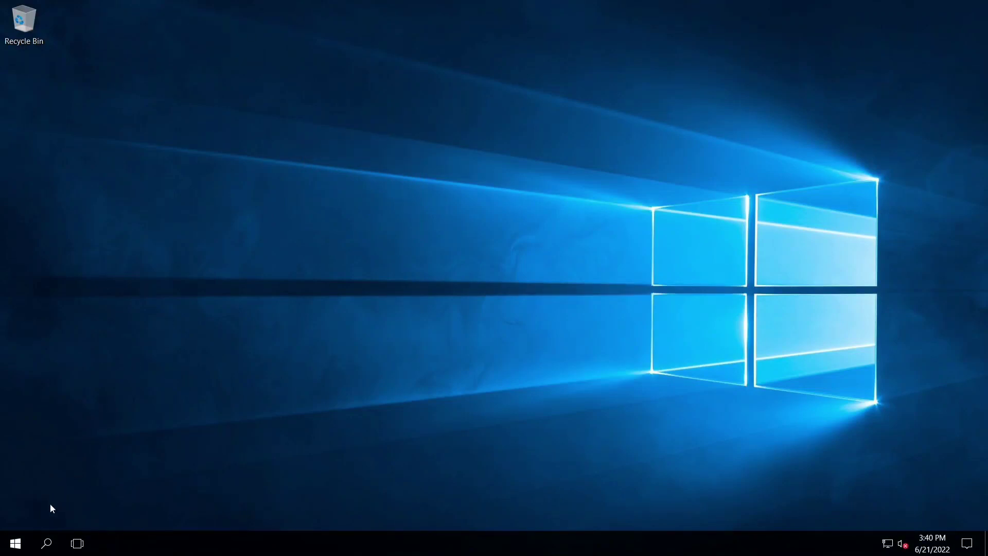
- In Server Manager's Local Server properties, turn off IE Enhanced Security Configuration for Administrators and Users, and close Server Manager
click(15, 543)
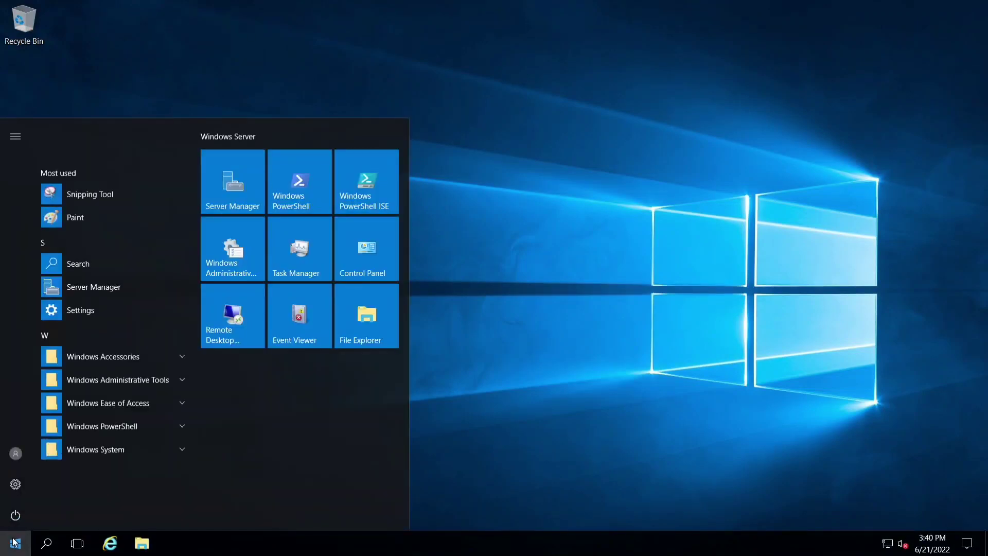
click(77, 290)
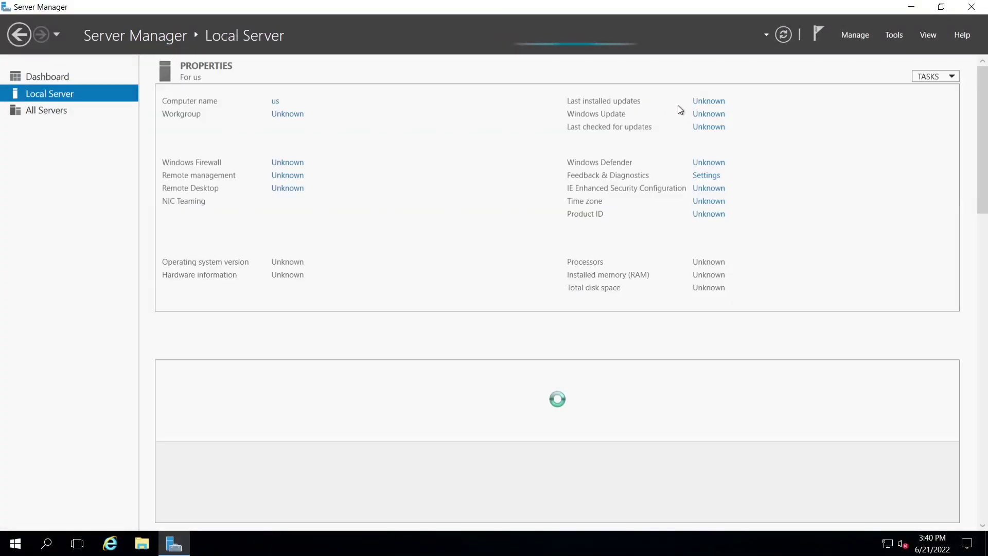
click(698, 188)
click(407, 255)
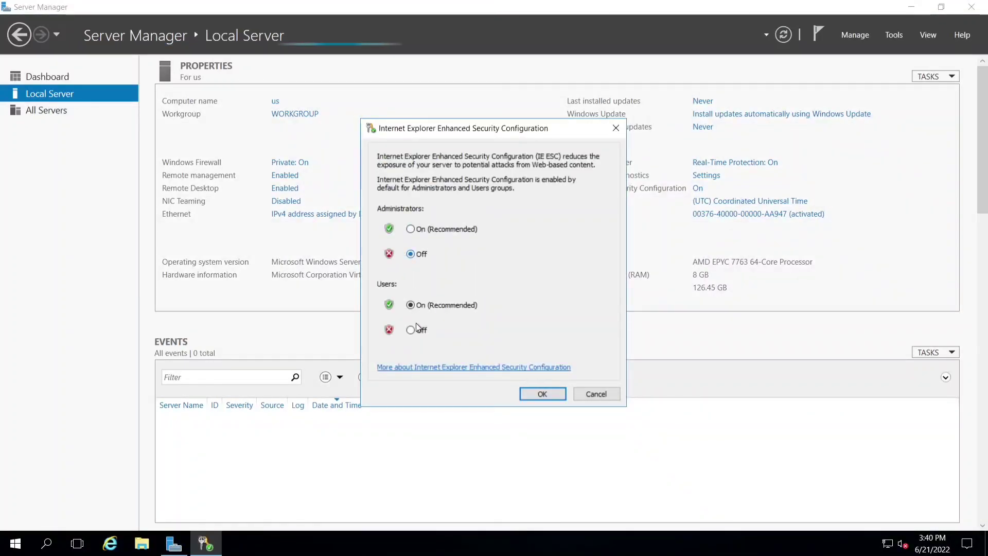
click(412, 329)
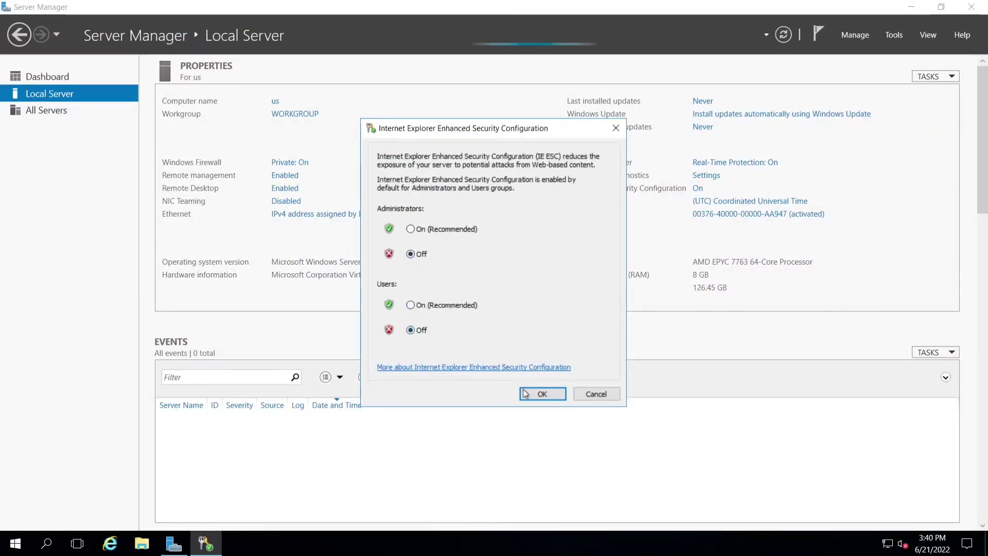
click(561, 393)
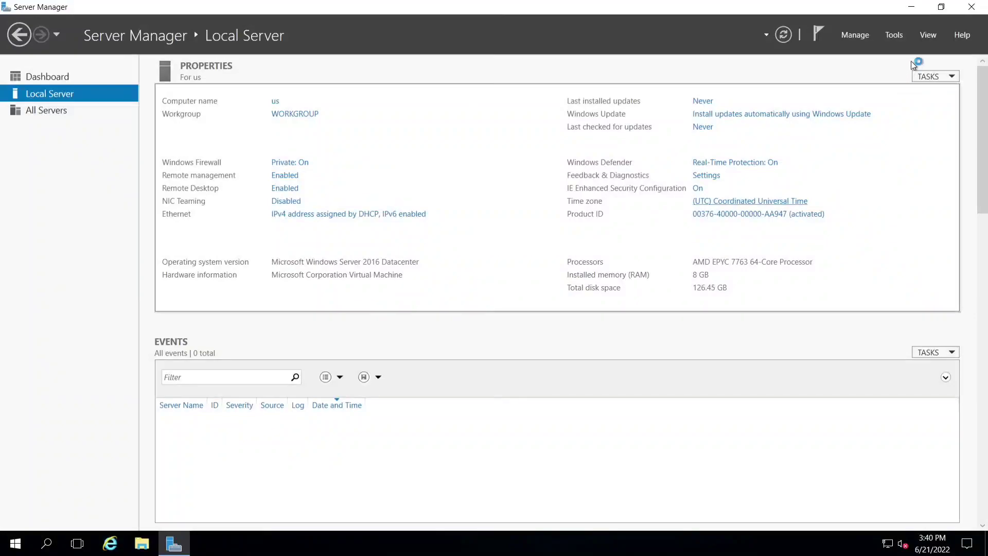
click(972, 7)
- Refresh the desktop and open Internet Explorer maximized, dismissing its initial setup dialog
right_click(295, 119)
click(319, 160)
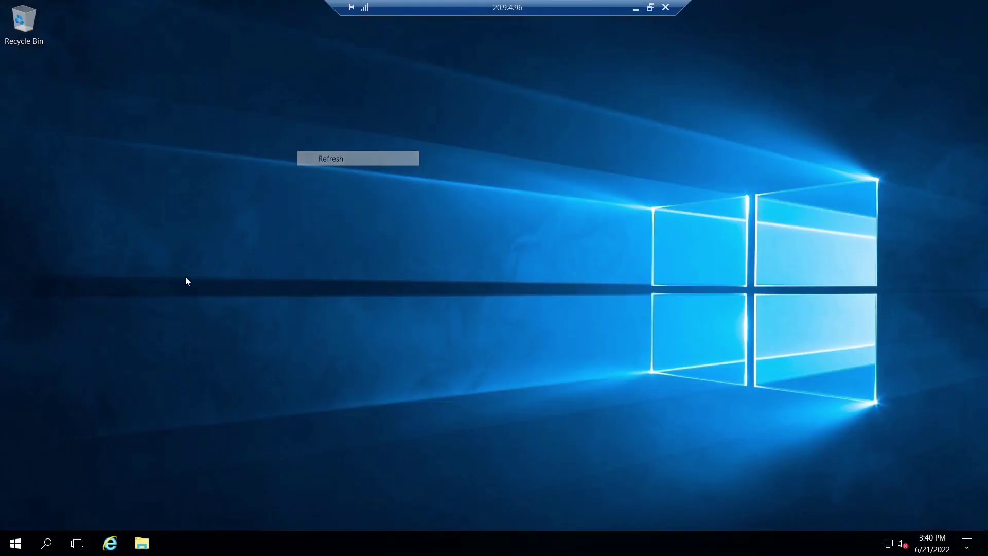
click(110, 543)
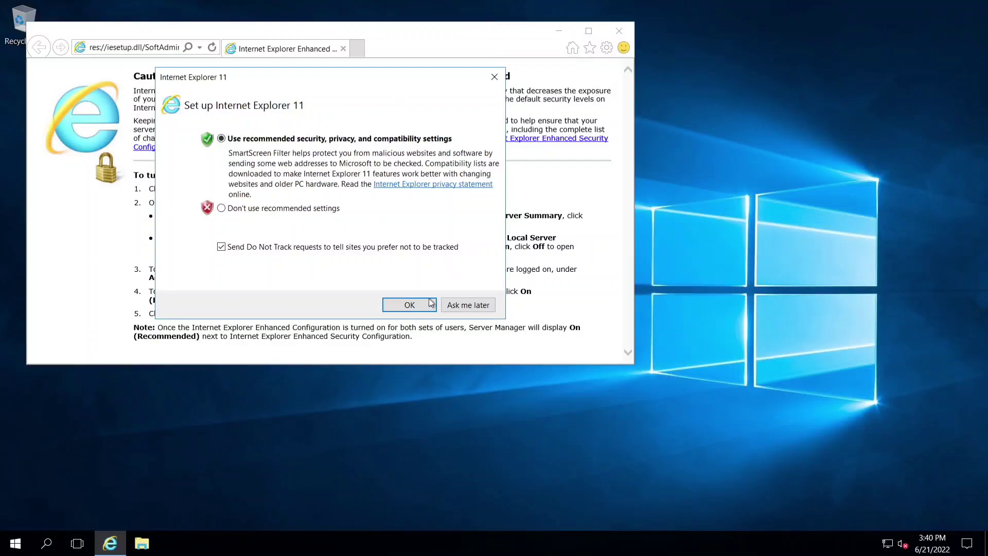
click(448, 308)
click(587, 31)
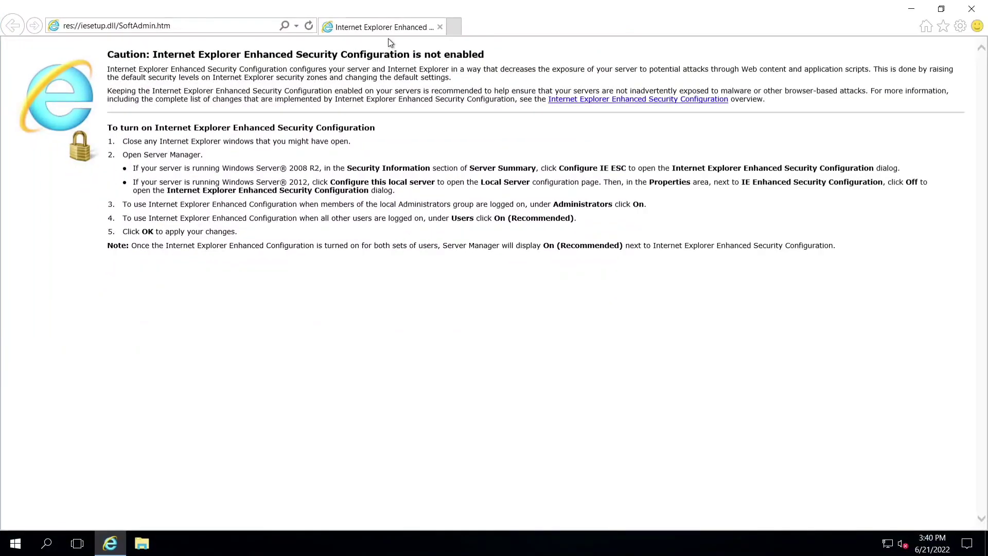
- Search the web for "brave" and open the brave.com website
click(183, 25)
text(brave)
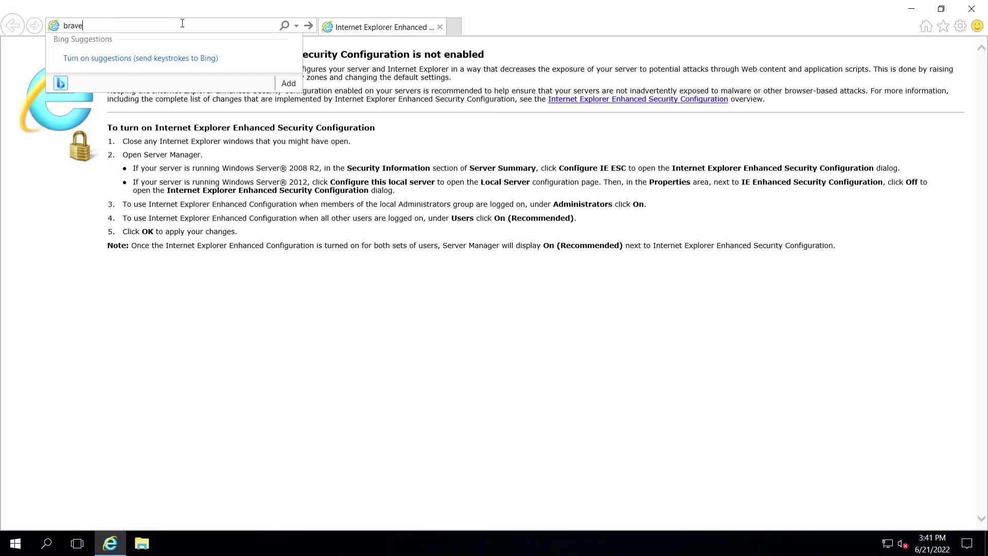
key(Return)
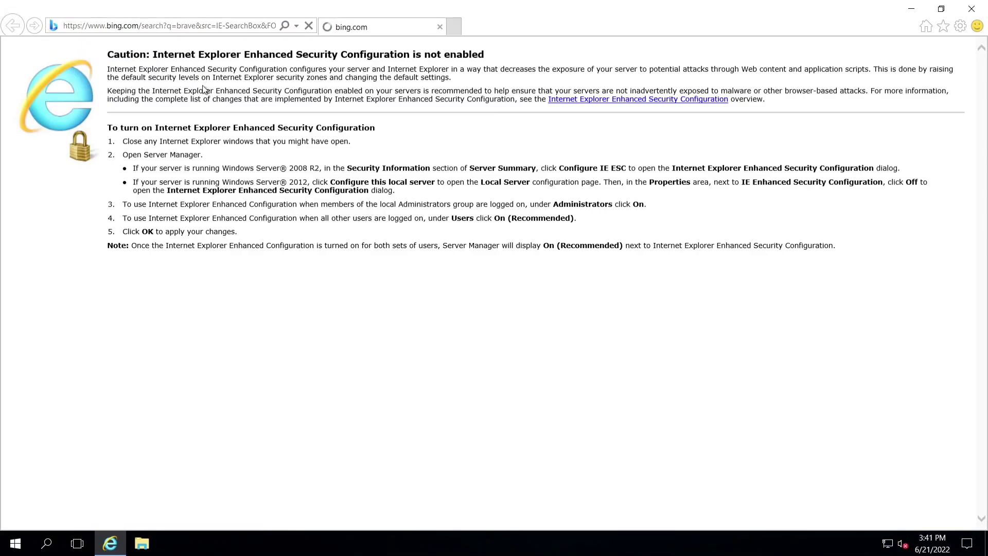
click(219, 157)
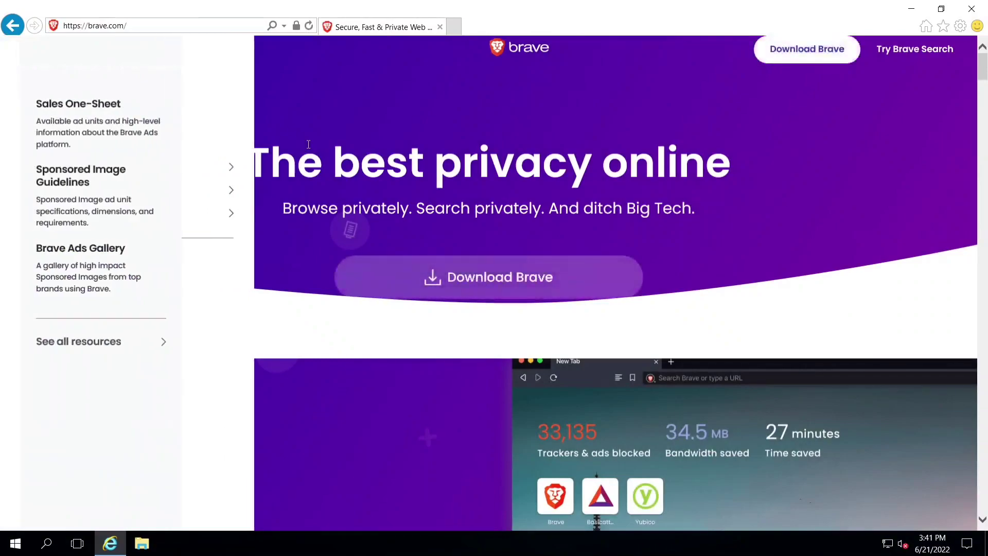
- Download and run BraveBrowserSetup.exe from brave.com, and close Internet Explorer
click(546, 266)
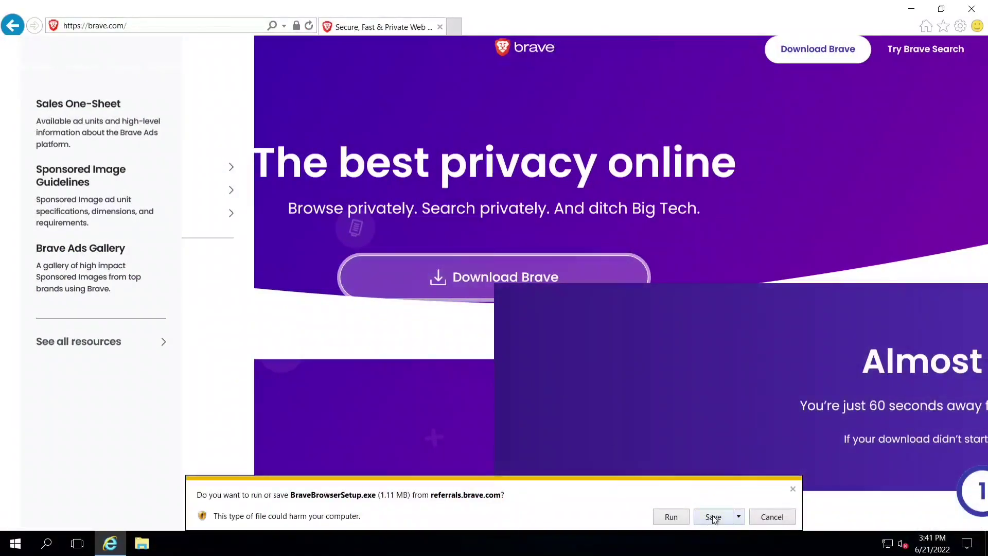
click(714, 516)
click(609, 516)
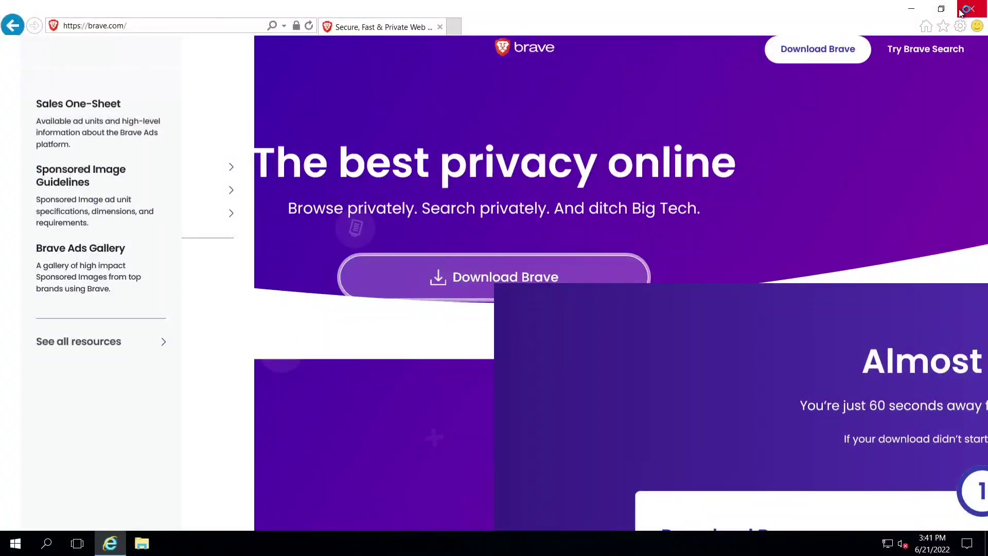
click(966, 11)
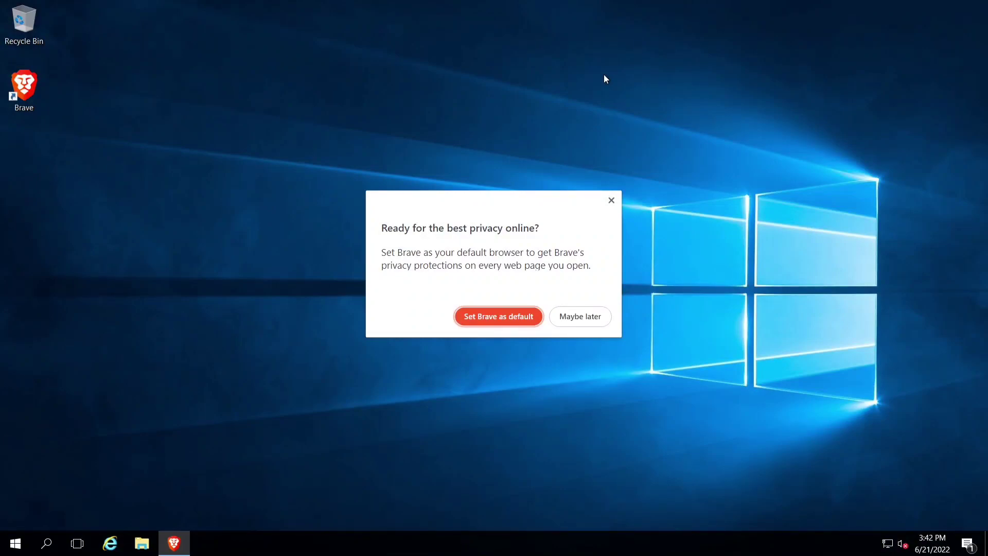
- Decline setting Brave as the default browser, maximize its window and skip the welcome page
click(574, 318)
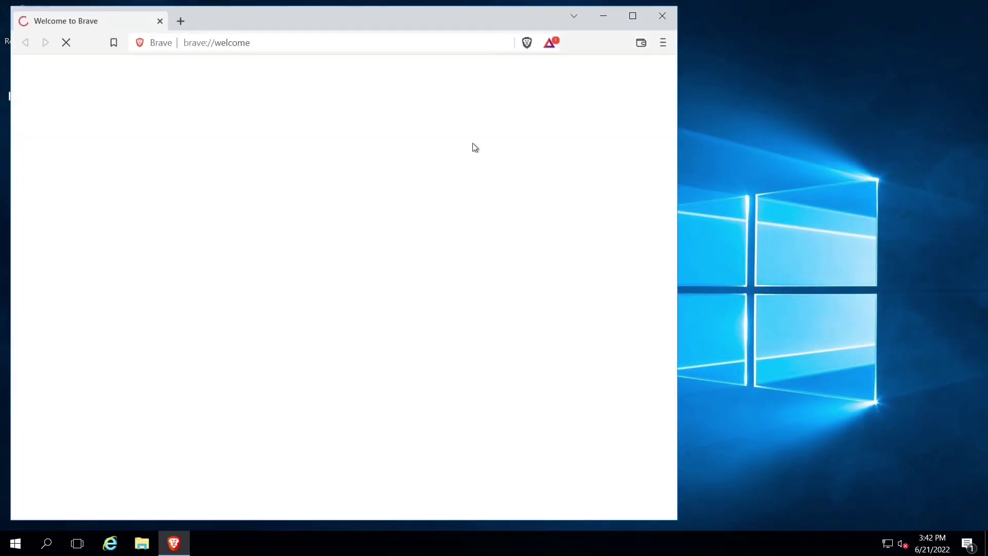
click(633, 16)
click(381, 428)
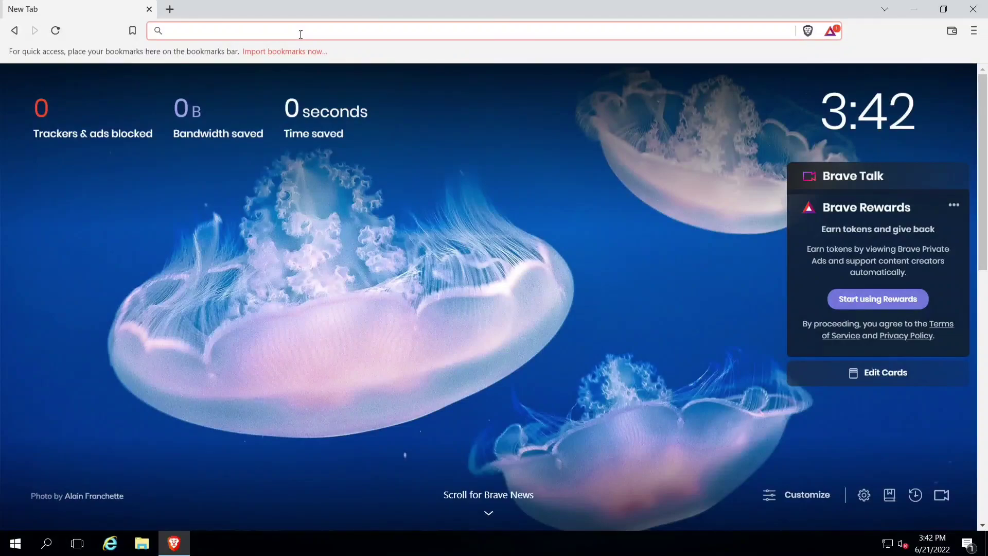
- Search for "iphey" and open the iphey.com browser fingerprint checker from the results
text(iphet)
key(BackSpace)
text(y)
key(Return)
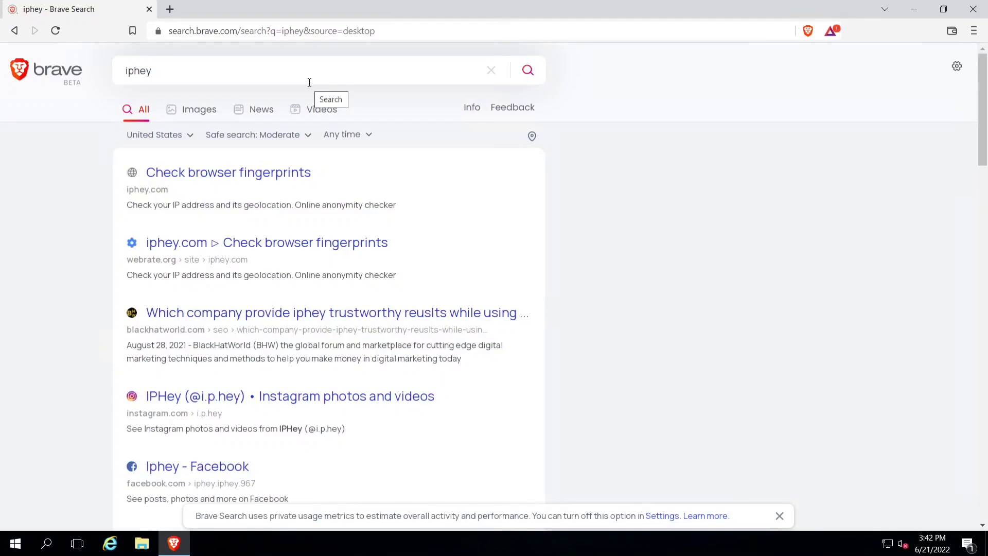
click(293, 174)
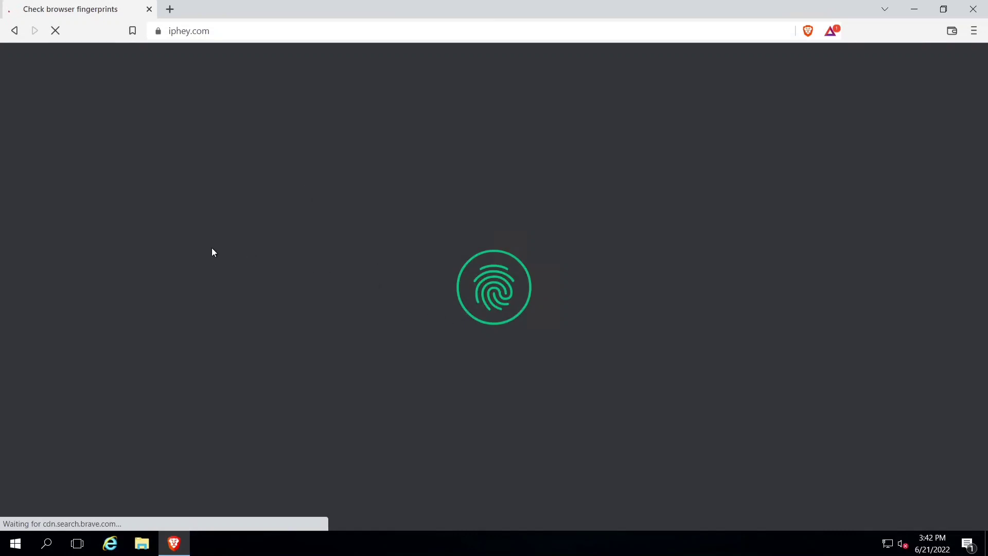
- Try to open whoer.net in a new tab, and close that tab
click(170, 9)
text(whoer.net)
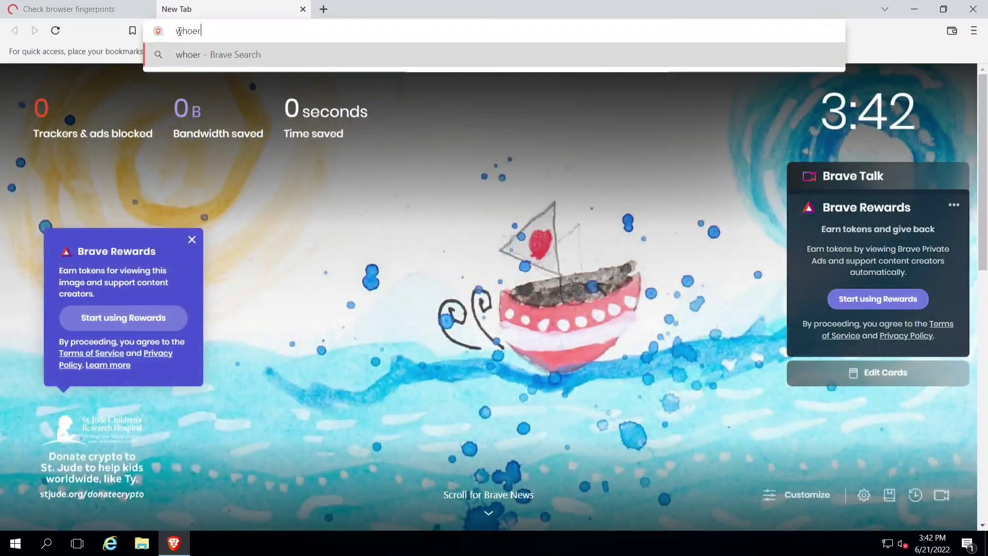
key(Return)
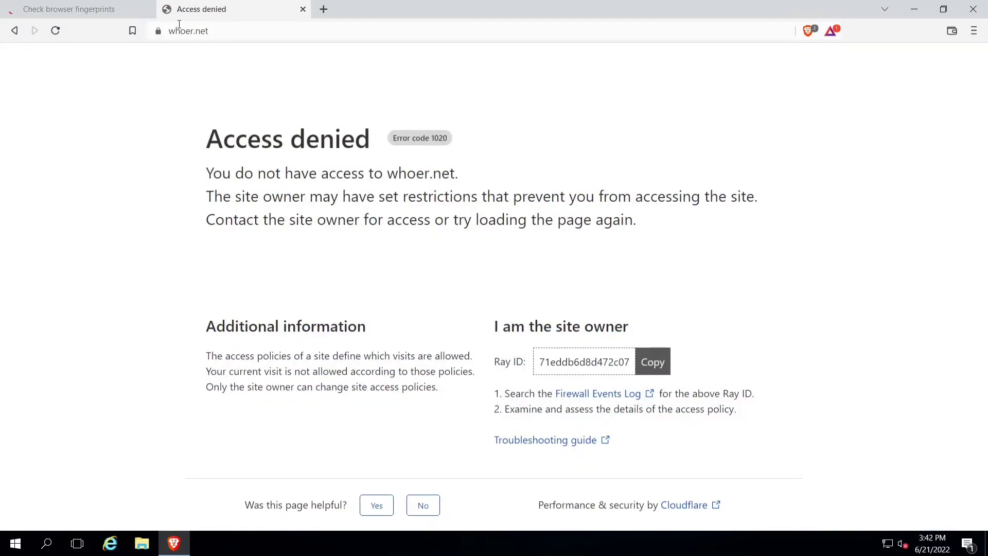
middle_click(250, 15)
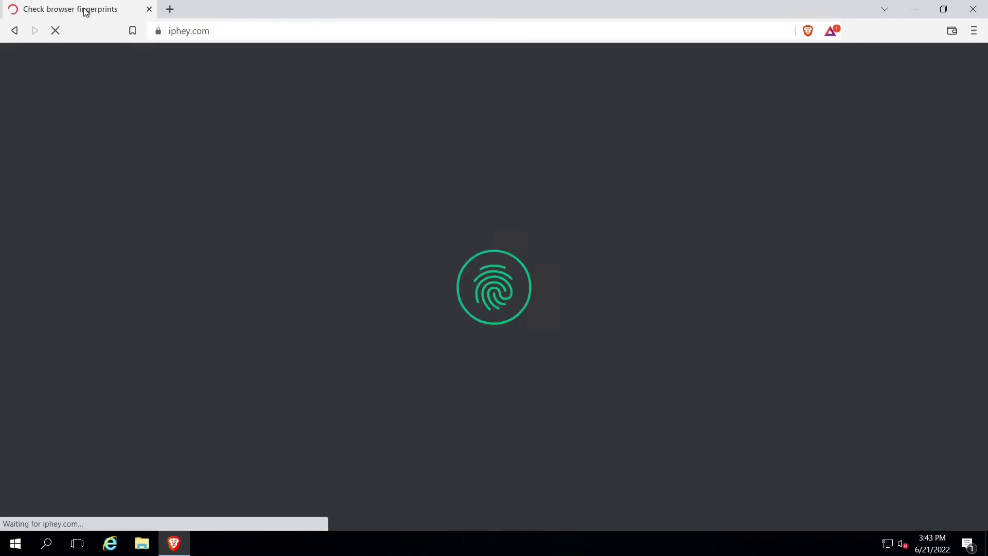
- Search for "ip score" in a new tab and open the ip-score.com result
click(172, 8)
text(ip score)
key(Return)
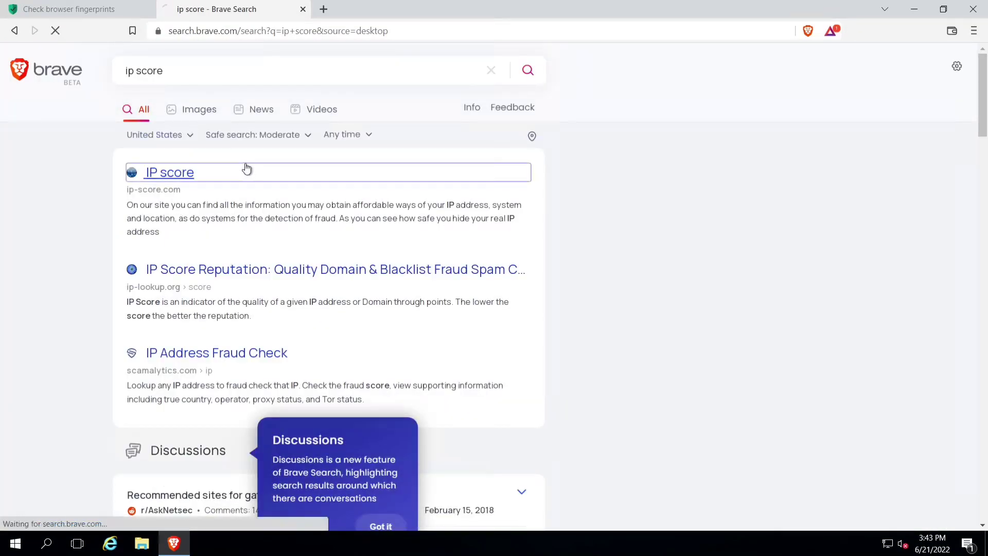
click(246, 165)
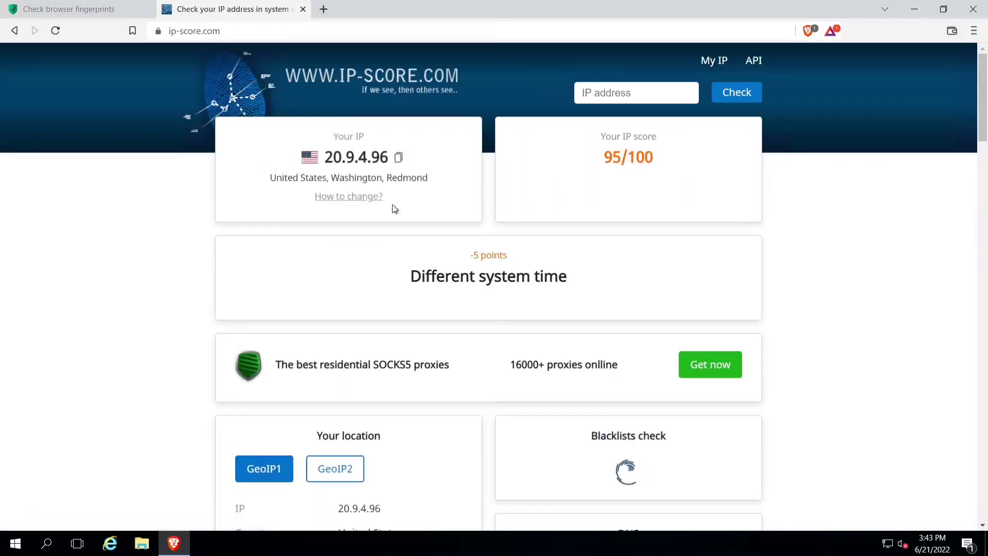
- Copy the IP address shown on ip-score.com, and replace that page's tab with a new blank tab
double_click(361, 156)
key(ctrl+c)
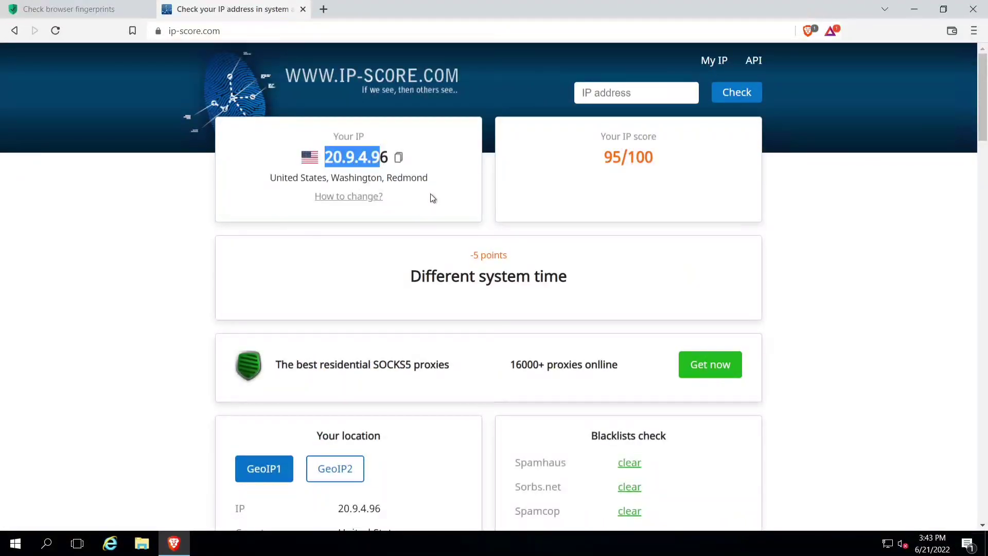
click(431, 193)
click(324, 9)
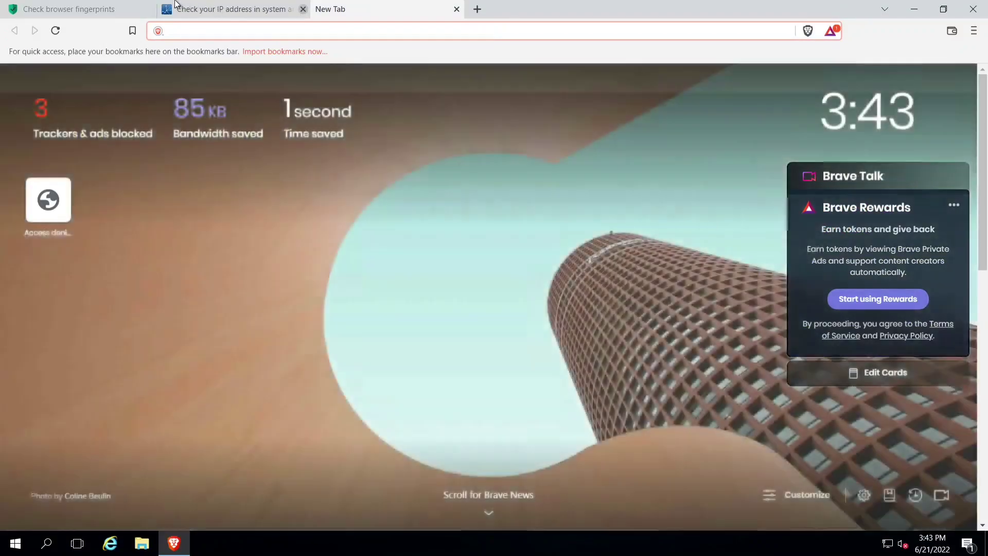
click(302, 8)
- Examine the iphey.com fingerprint report, including the browser and location details
click(132, 12)
scroll(409, 317, down, 8)
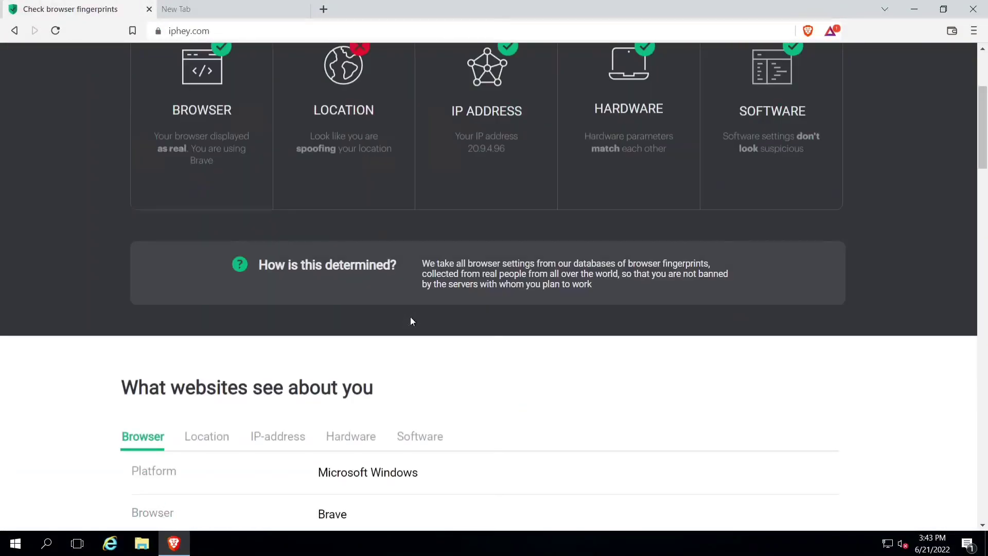
scroll(417, 234, down, 12)
scroll(414, 238, up, 2)
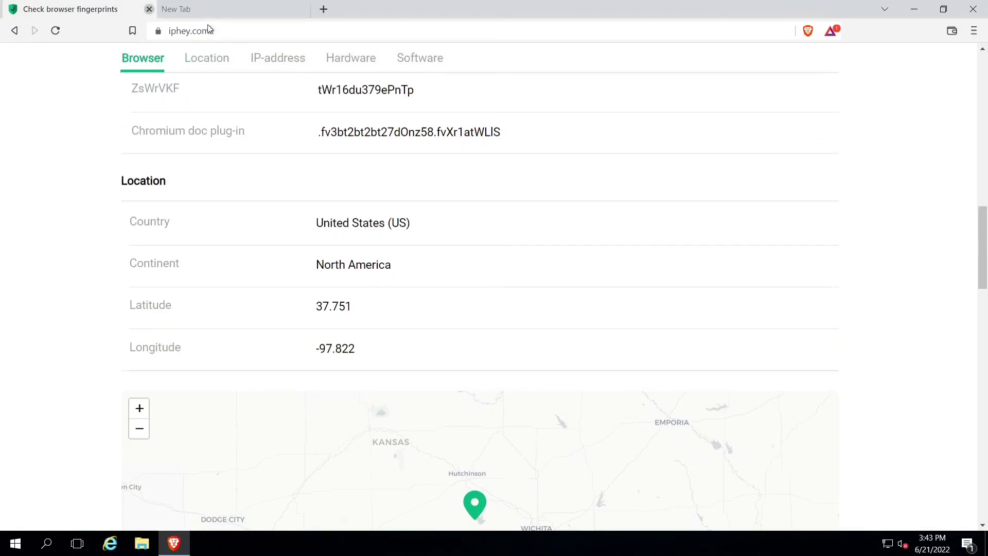
- Close the iphey.com tab and open gmail.com in the blank tab
key(ctrl+w)
text(gmail.com)
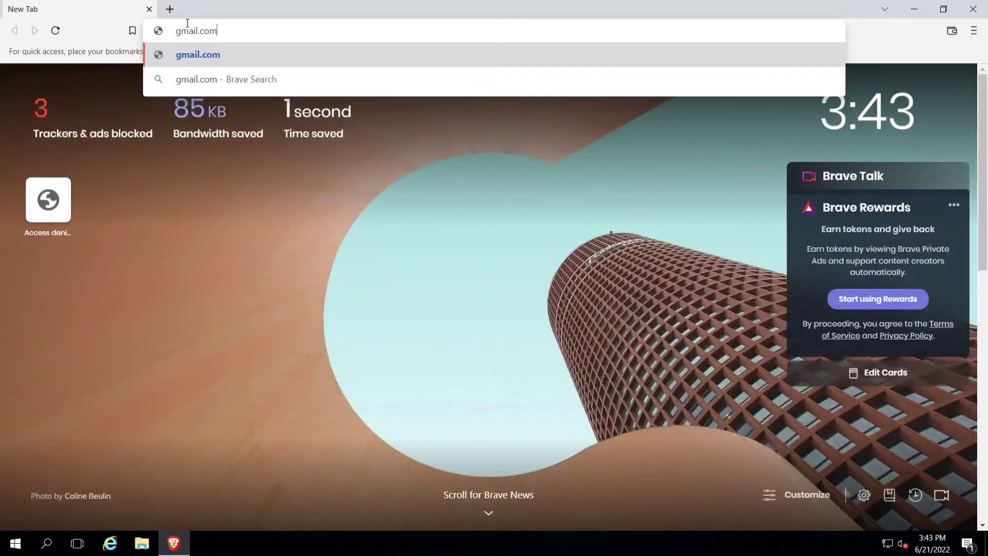
key(Return)
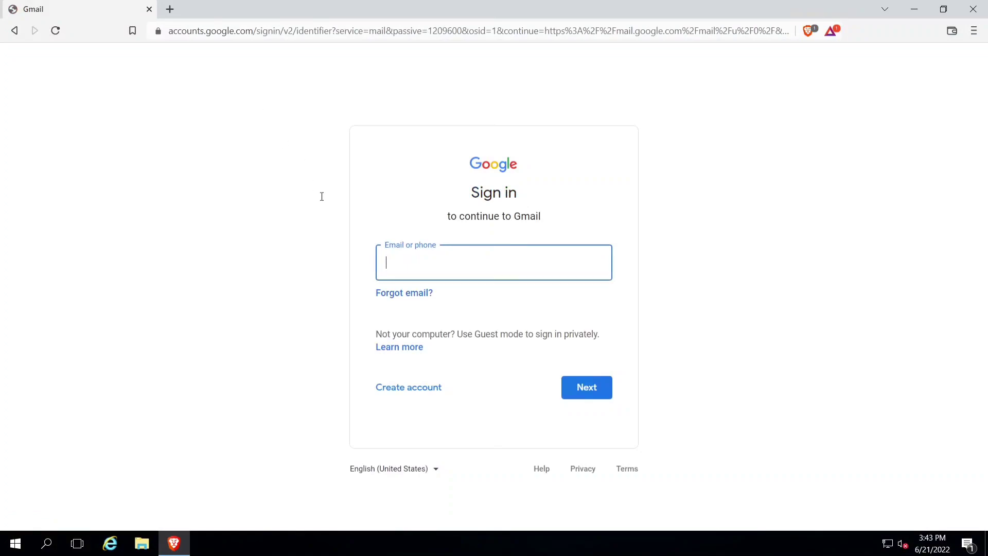
right_click(412, 260)
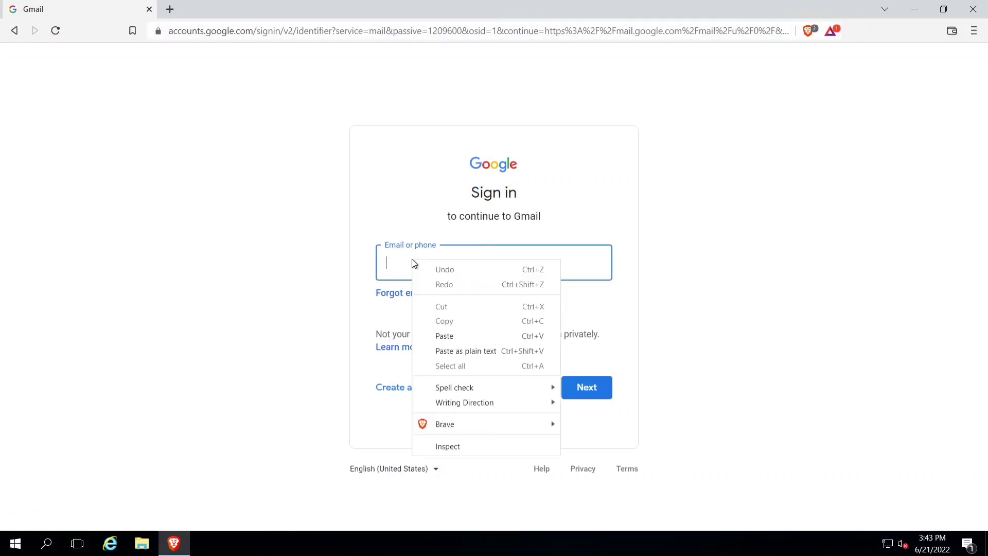
click(445, 337)
key(BackSpace)
key(BackSpace)
key(BackSpace)
key(BackSpace)
key(BackSpace)
key(BackSpace)
key(BackSpace)
key(BackSpace)
key(BackSpace)
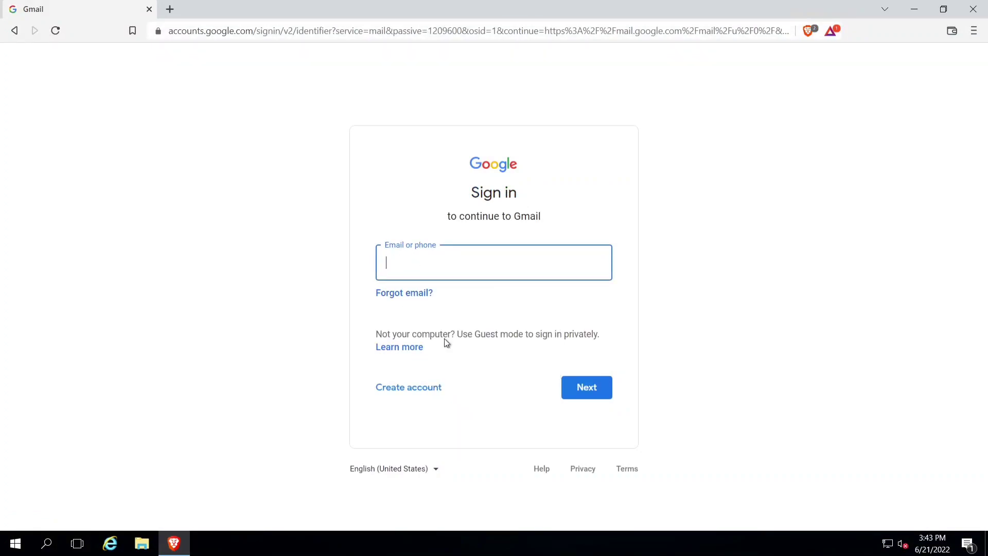
click(577, 393)
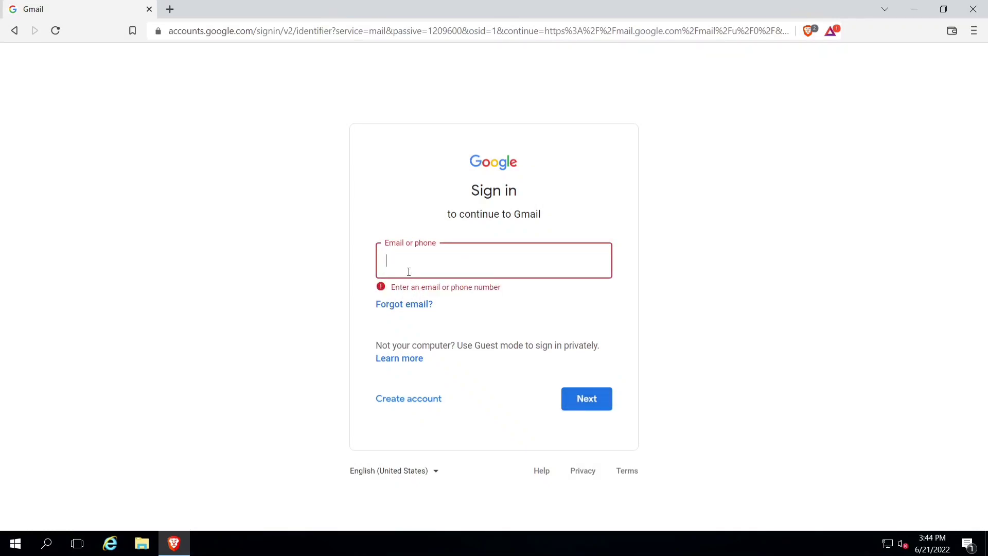
- Sign in to Gmail with the account's email address and password, and dismiss the offer to save the password
key(ctrl+v)
key(Return)
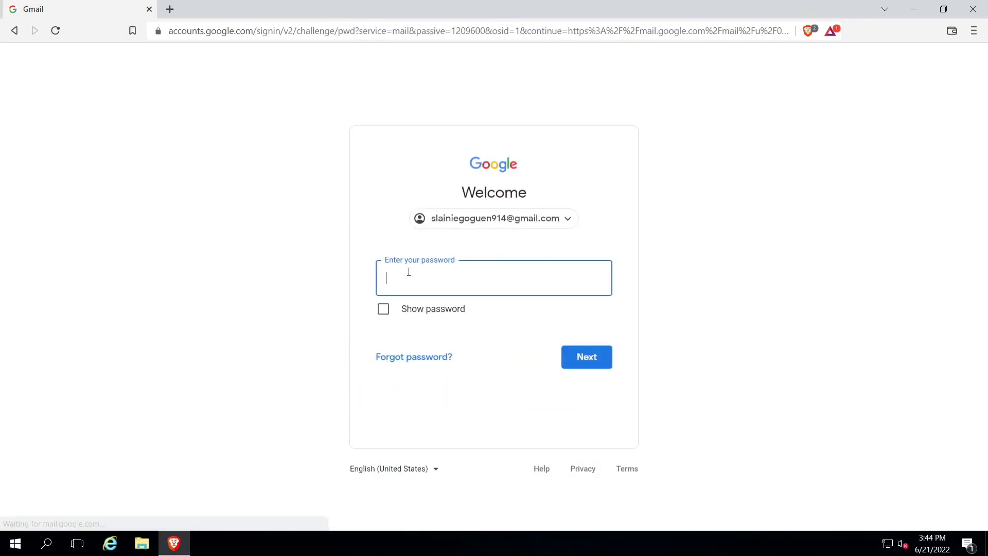
text(•)
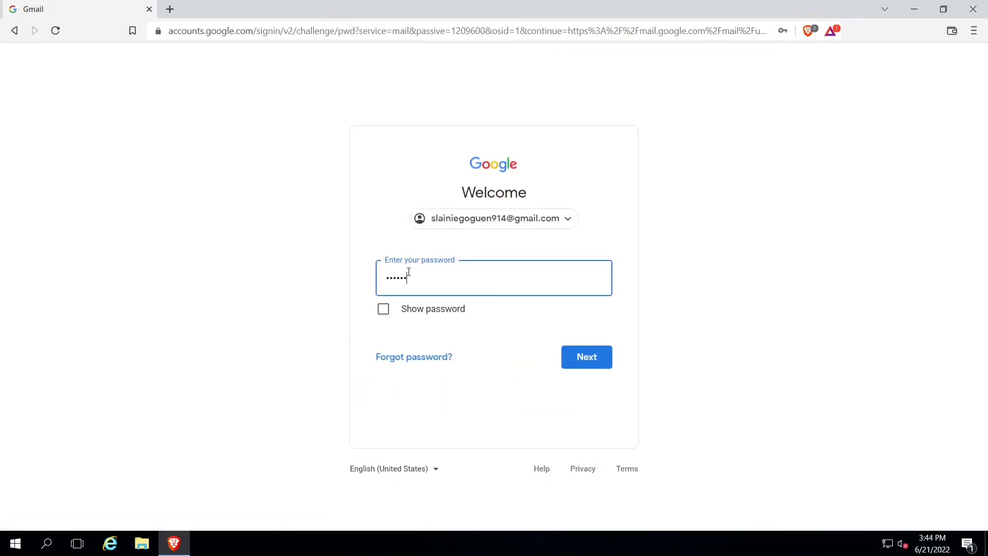
key(Return)
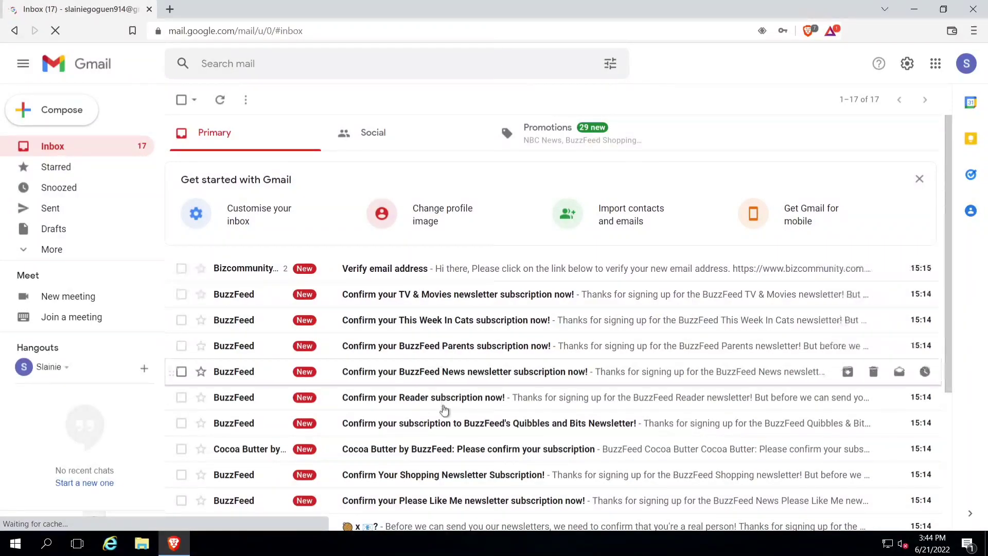
scroll(443, 404, down, 4)
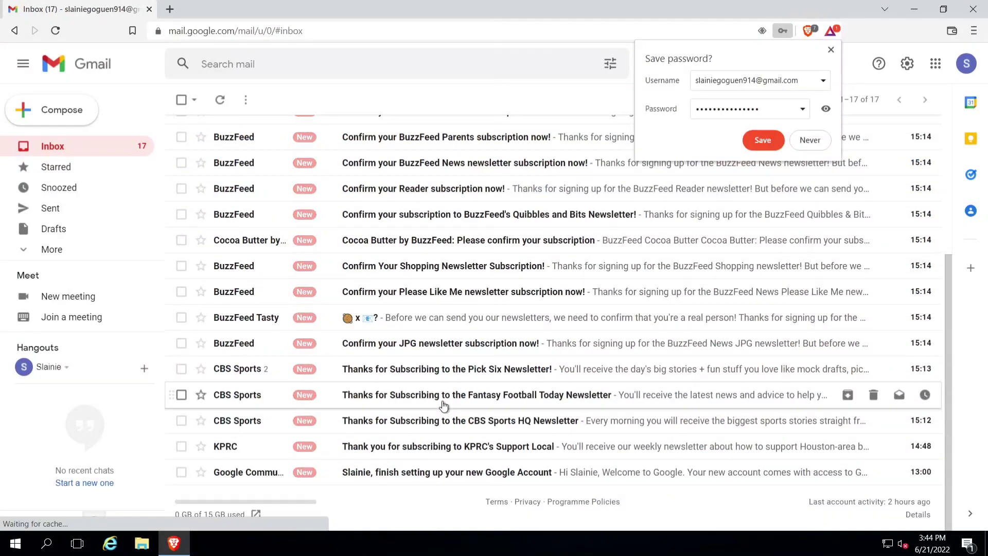
click(831, 50)
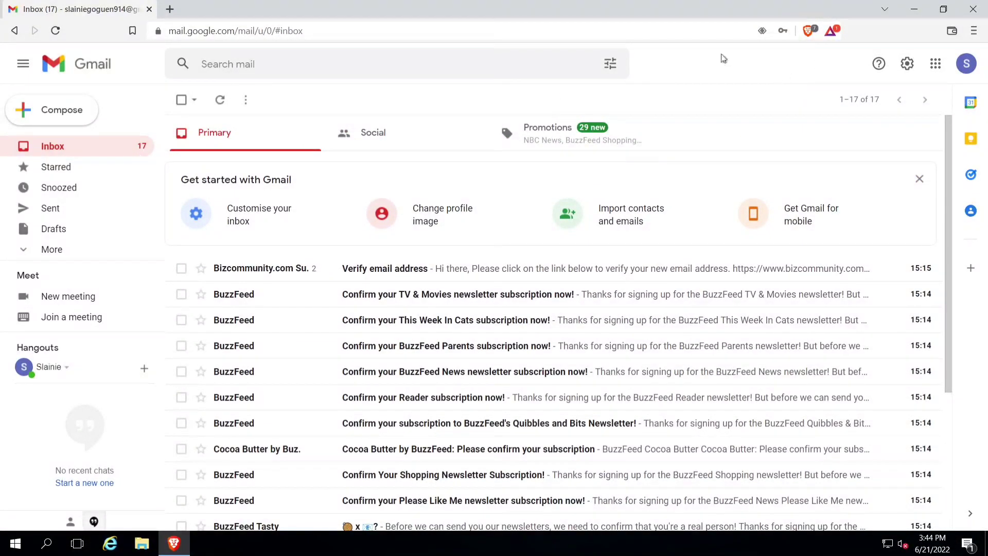
- Search for "google admob" in a new tab and open the admob.google.com result
click(171, 8)
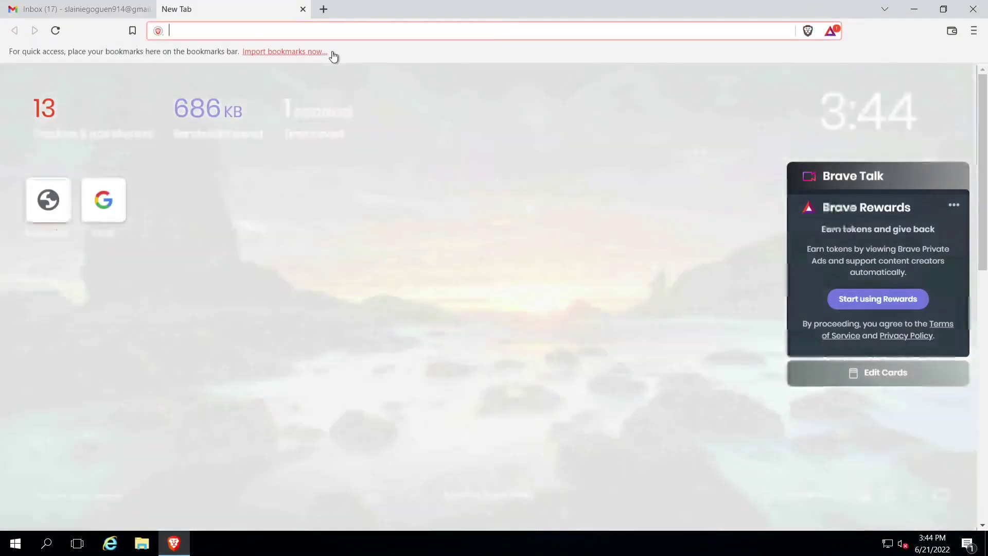
text(google)
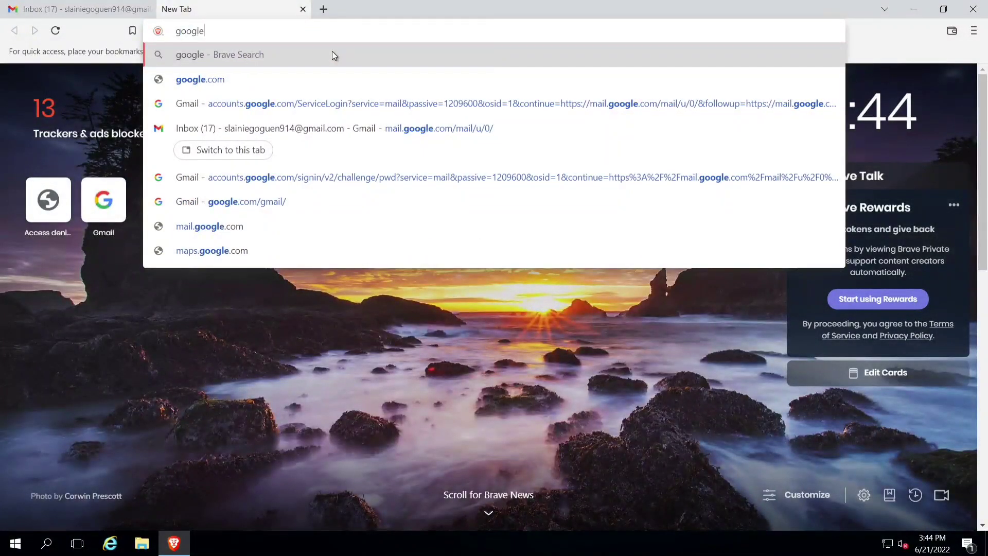
text( admob&source=desktop)
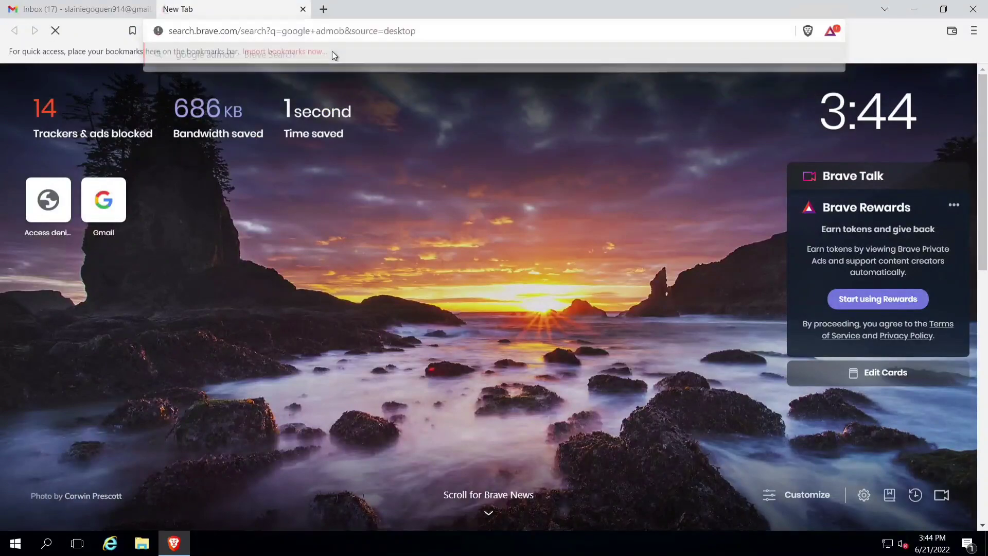
key(Return)
click(191, 172)
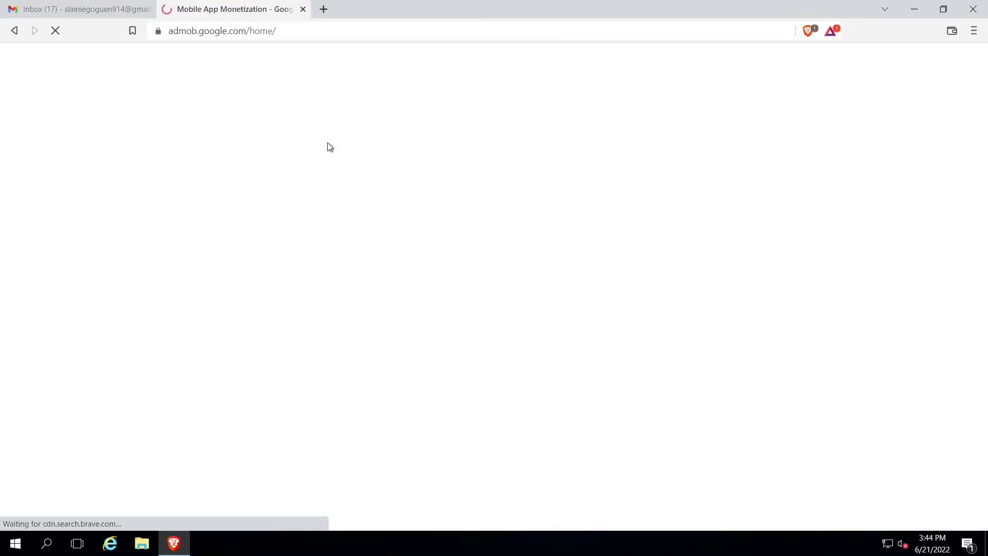
- Start the AdMob sign-up and verify the signed-in Google account by entering its account password
click(926, 119)
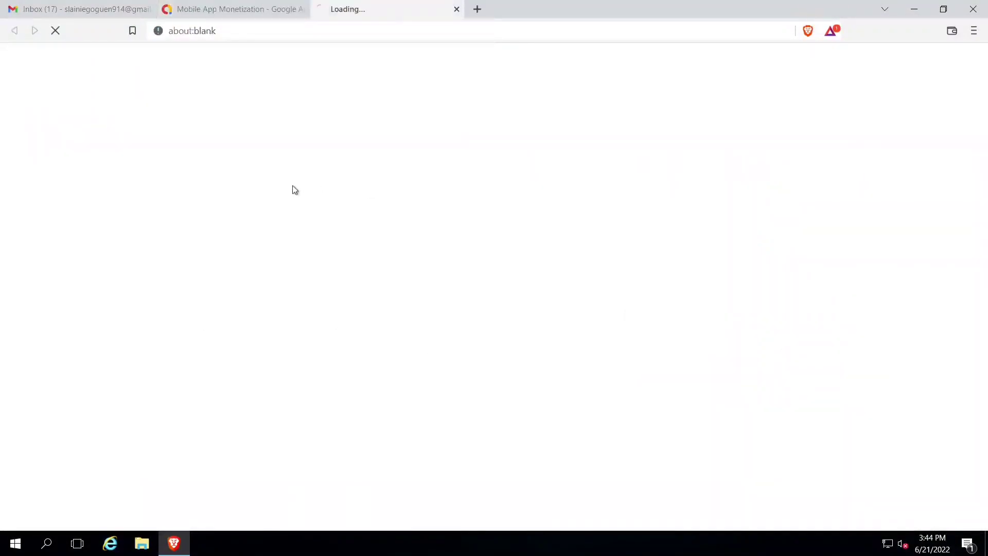
click(563, 304)
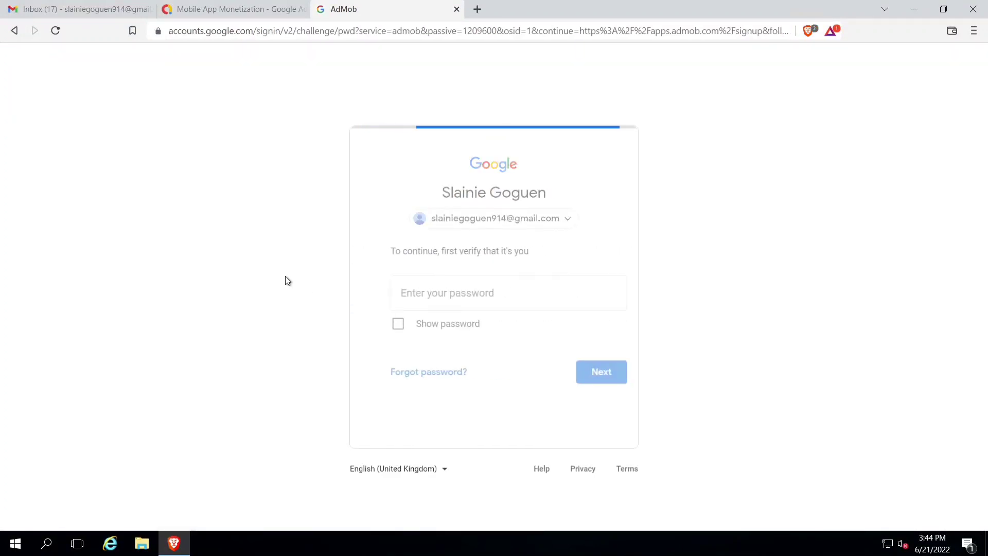
text(•)
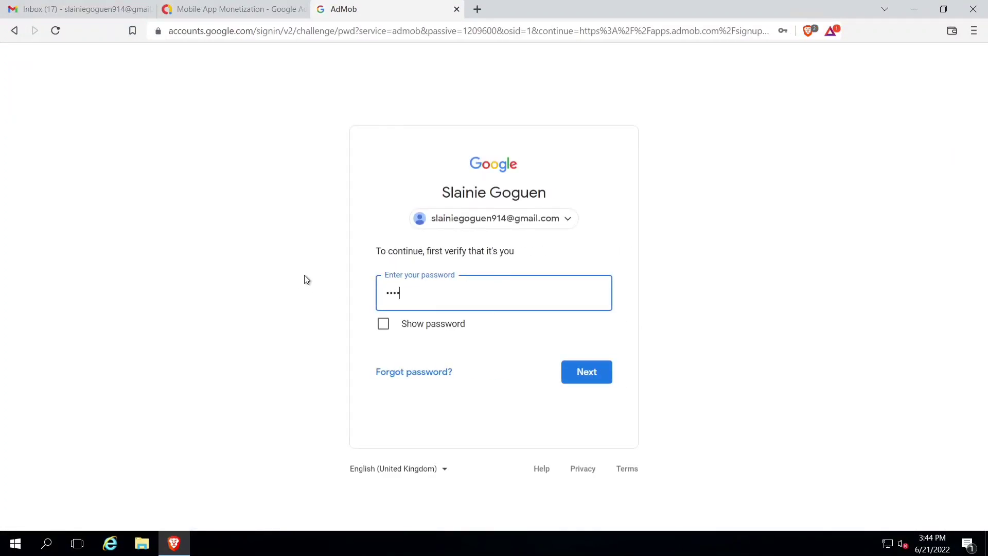
key(Return)
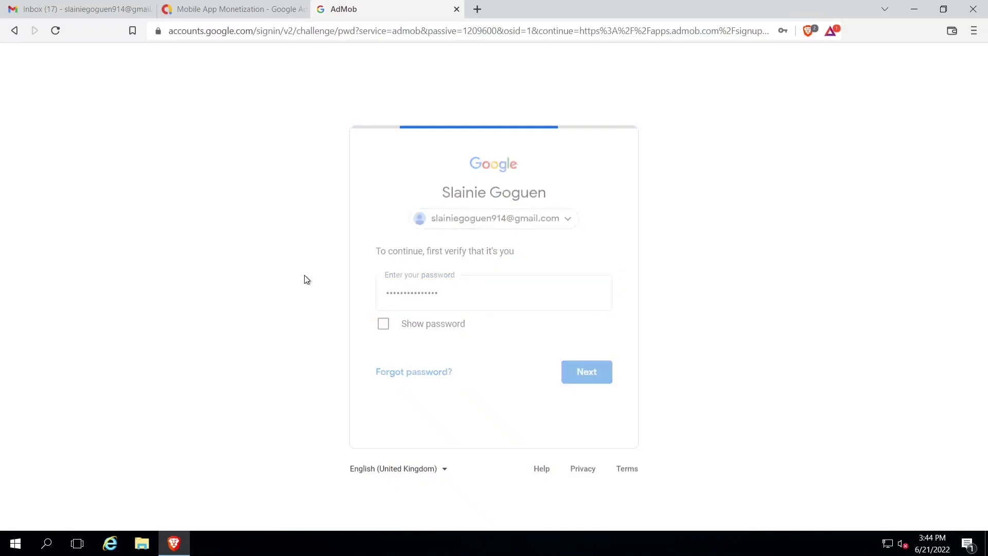
- Try to create the AdMob account with country United States, time zone (UTC-08:00) Los Angeles and US Dollar billing, accepting the AdSense terms
scroll(425, 294, down, 5)
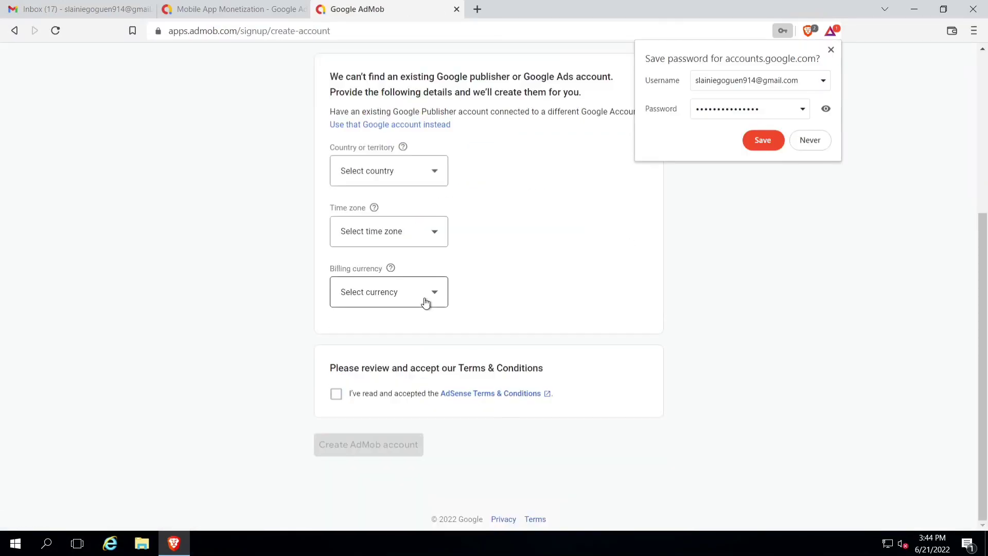
click(417, 163)
scroll(479, 211, down, 20)
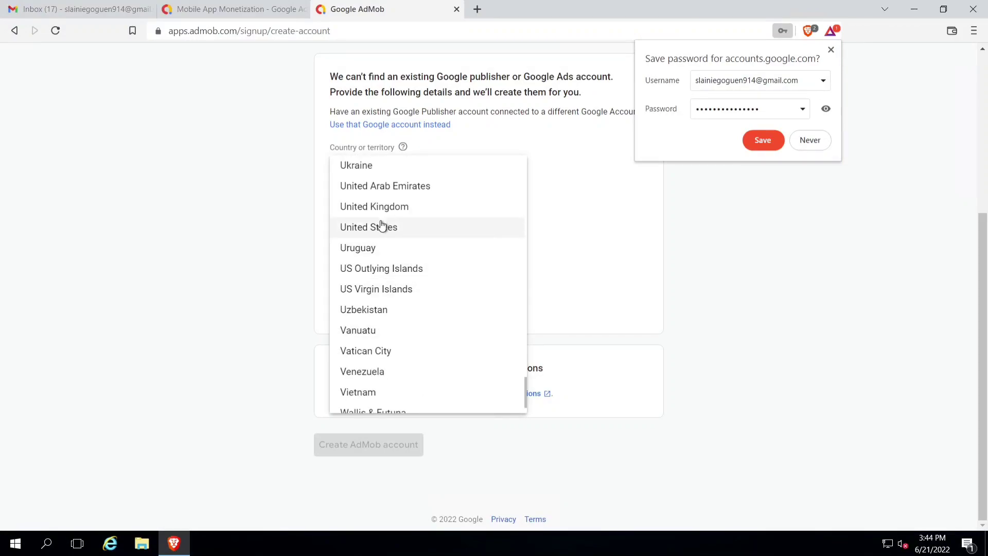
click(381, 225)
click(404, 255)
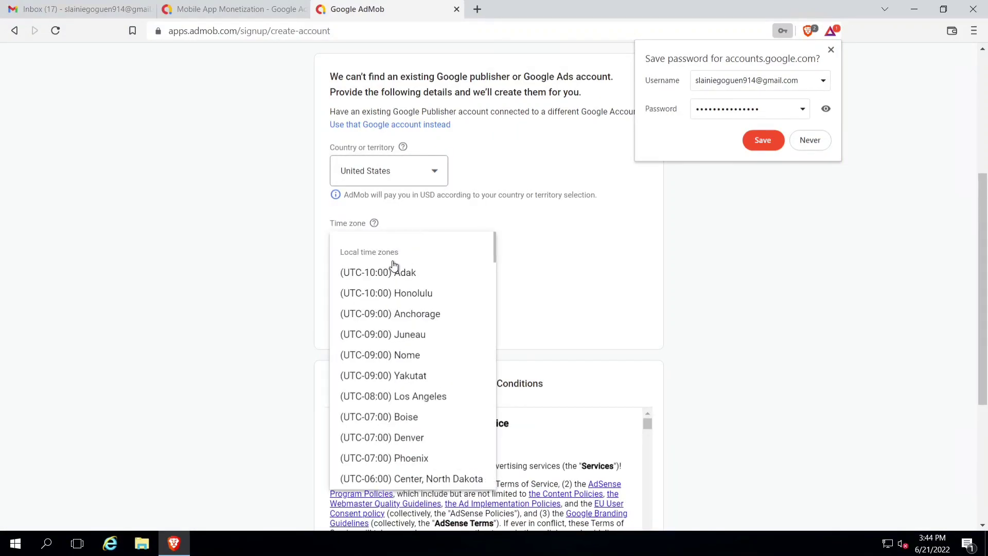
click(411, 396)
click(389, 307)
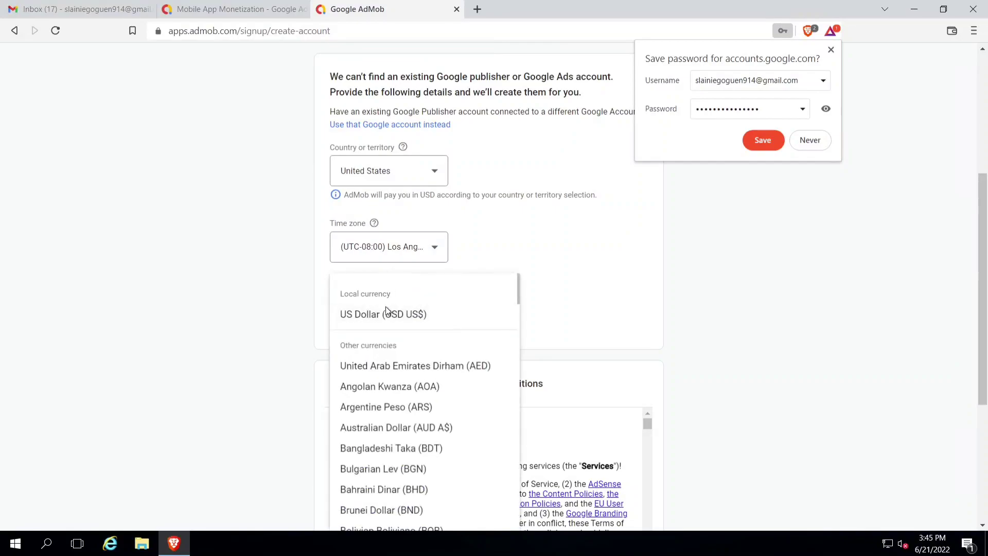
scroll(450, 344, down, 5)
click(333, 398)
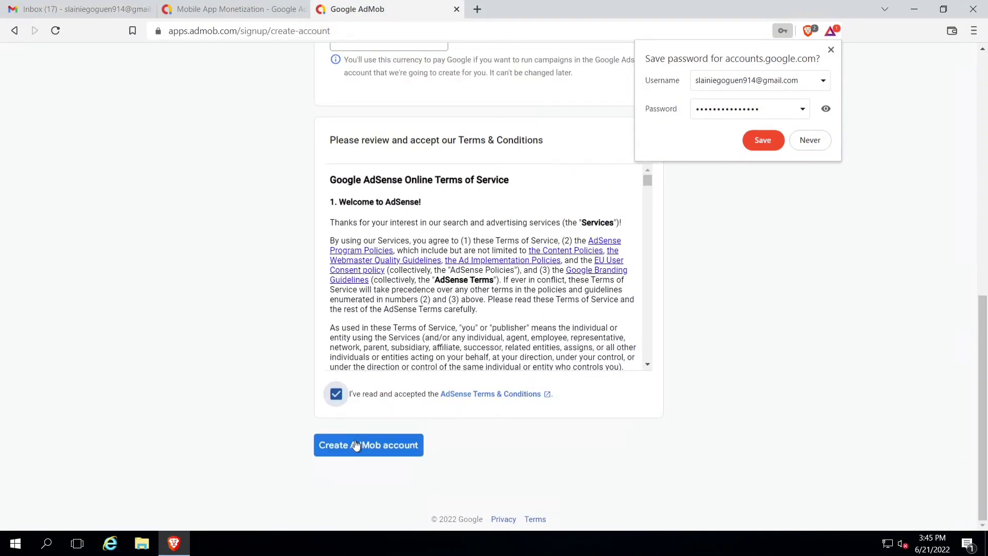
click(360, 444)
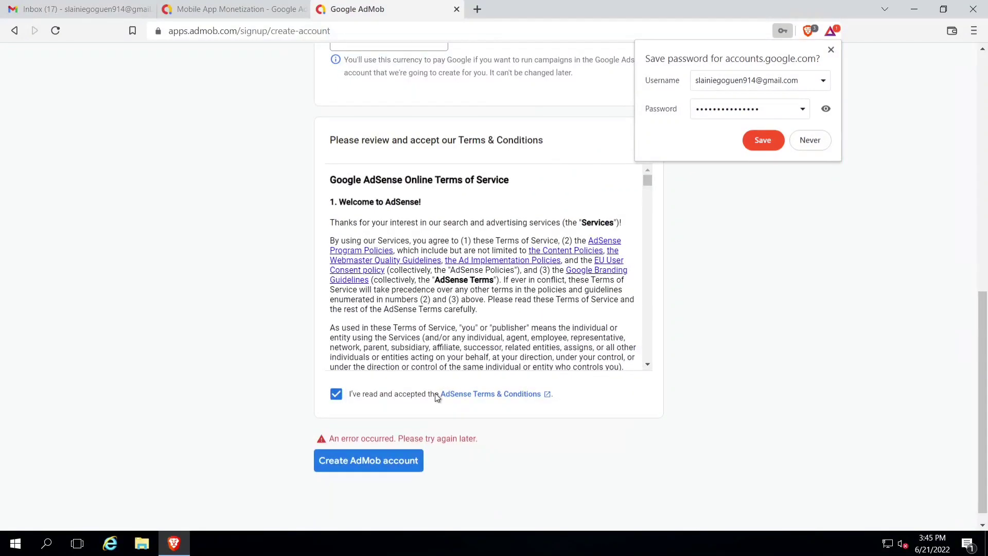
- Turn off Brave Shields for apps.admob.com and set the sign-up form's country to United States
click(809, 31)
click(789, 140)
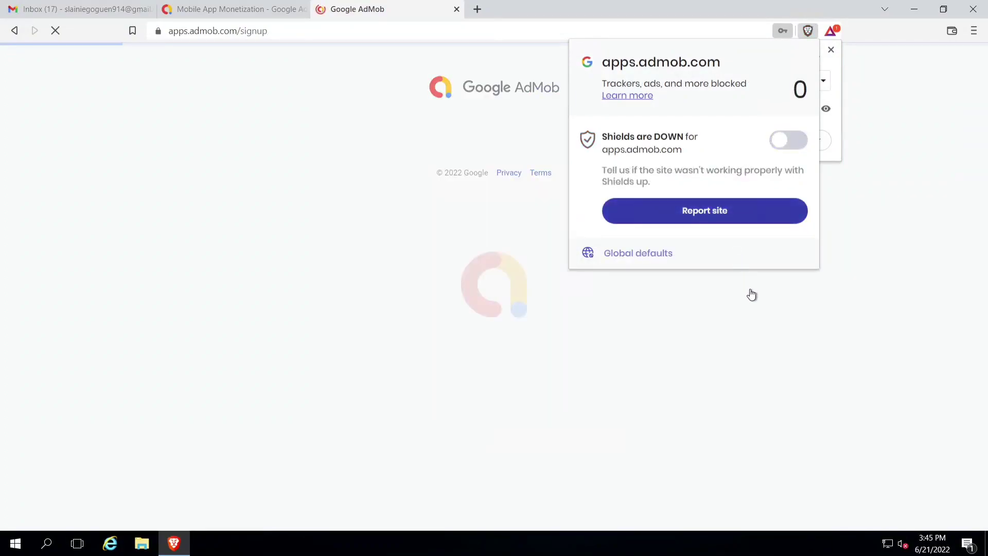
click(380, 421)
scroll(380, 412, down, 20)
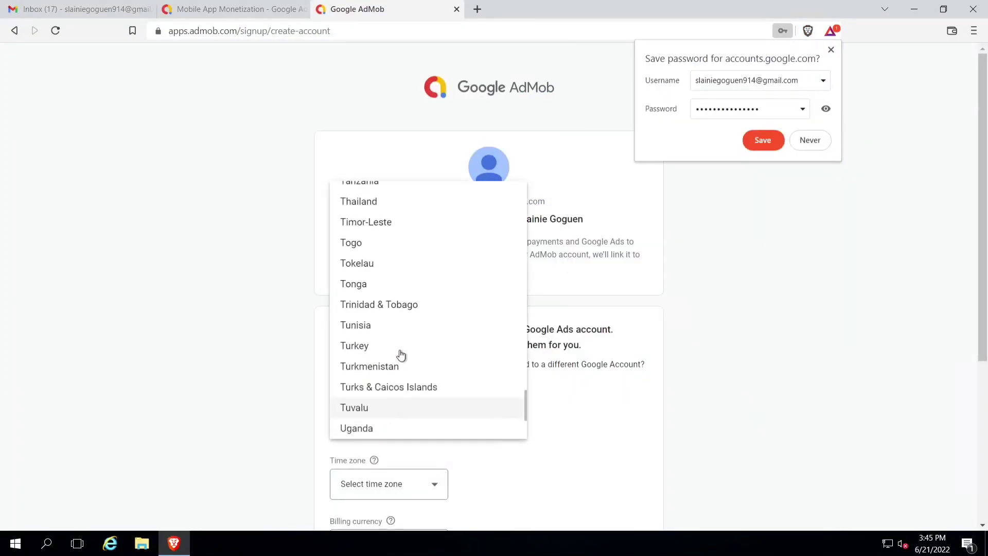
click(378, 414)
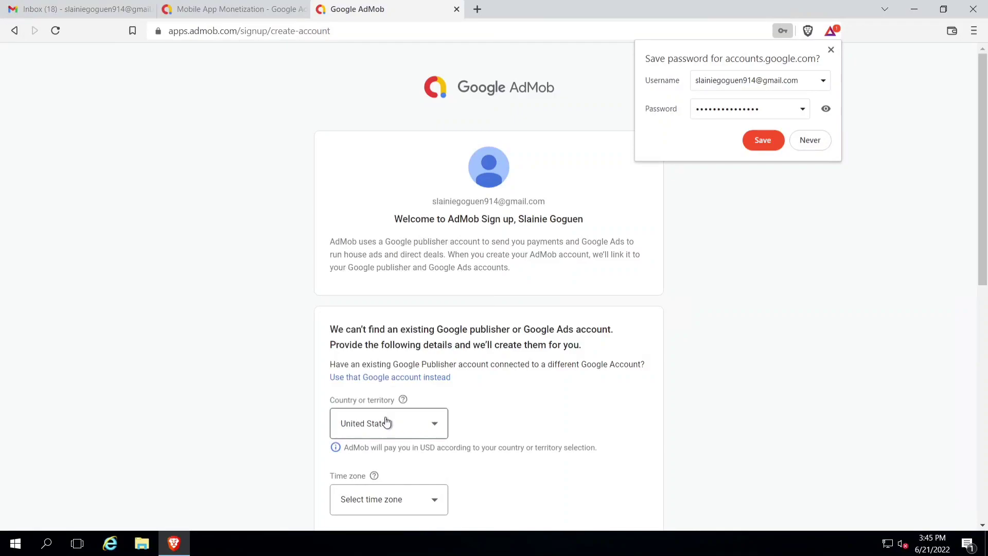
- Set the time zone to (UTC-08:00) Los Angeles and the billing currency to US Dollar (USD US$)
scroll(391, 406, down, 4)
click(381, 305)
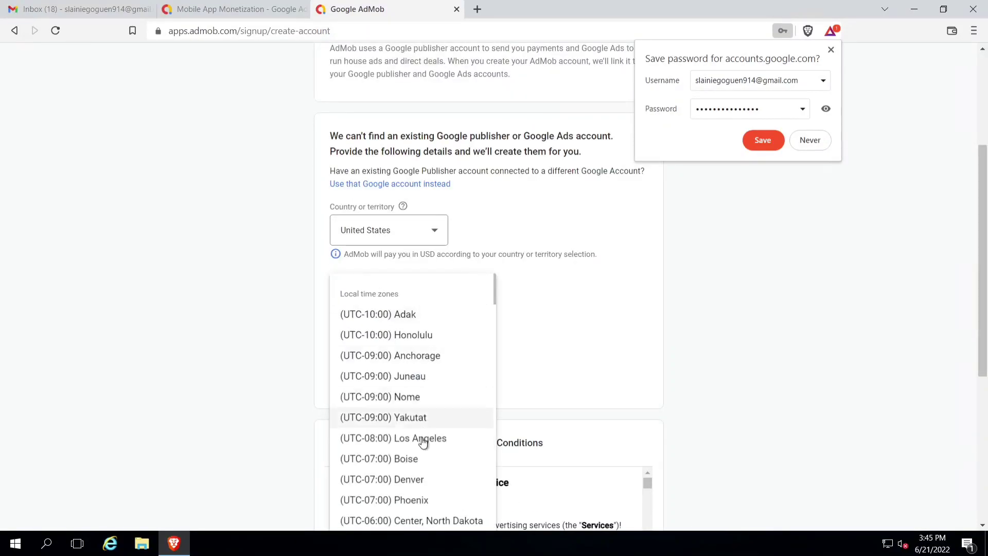
click(418, 438)
click(402, 365)
click(380, 315)
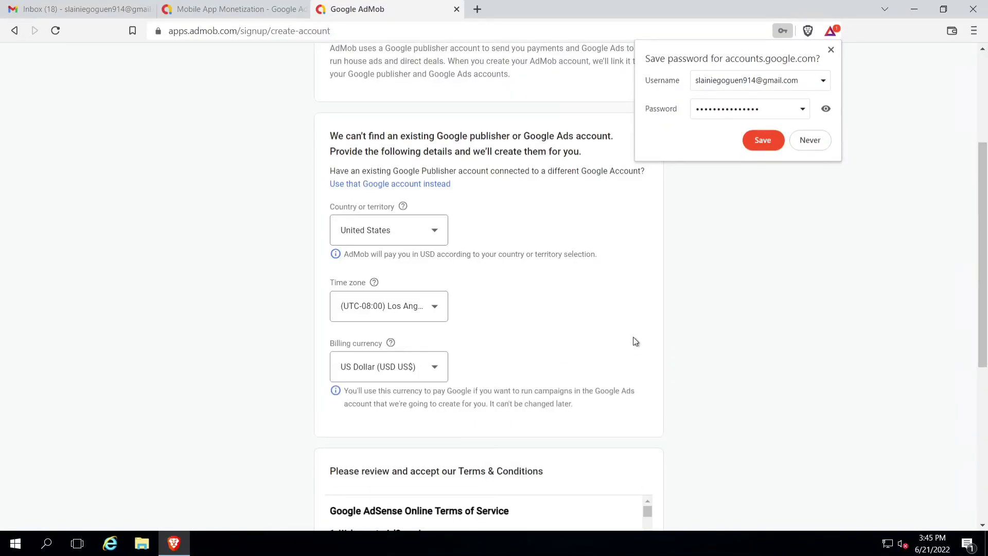
- Accept the AdSense Terms & Conditions and create the AdMob account
scroll(452, 391, down, 5)
scroll(237, 405, down, 3)
click(336, 394)
click(362, 445)
- Answer Yes to all five AdMob email preferences and continue to account verification
click(557, 283)
click(557, 309)
click(558, 334)
click(558, 360)
click(558, 389)
click(377, 446)
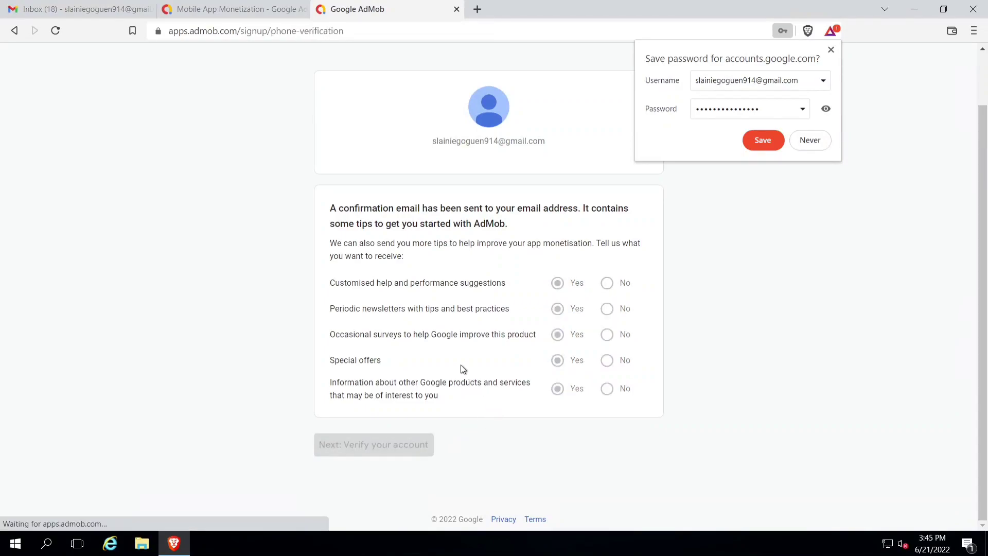
- Search the web for "receive sms free" in a new tab
click(478, 10)
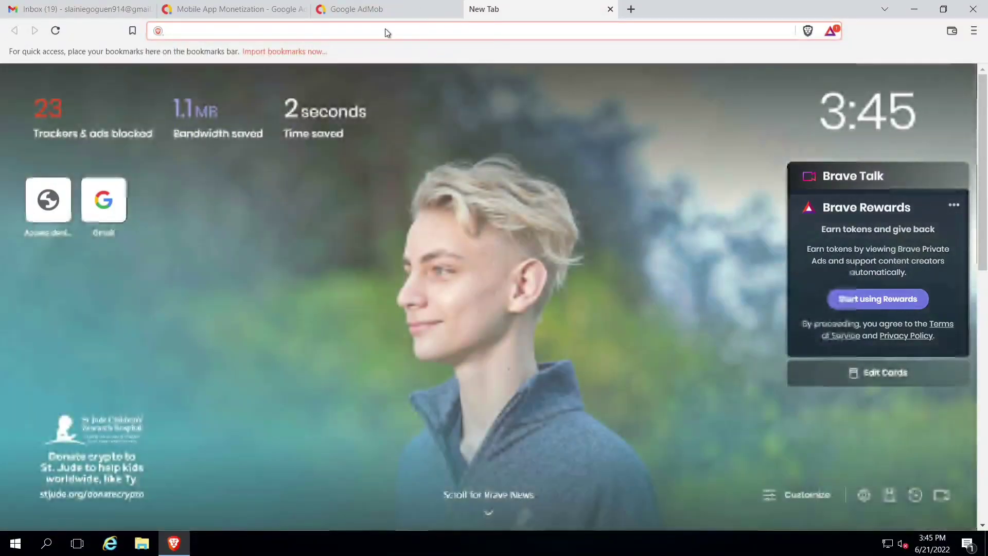
text(reco)
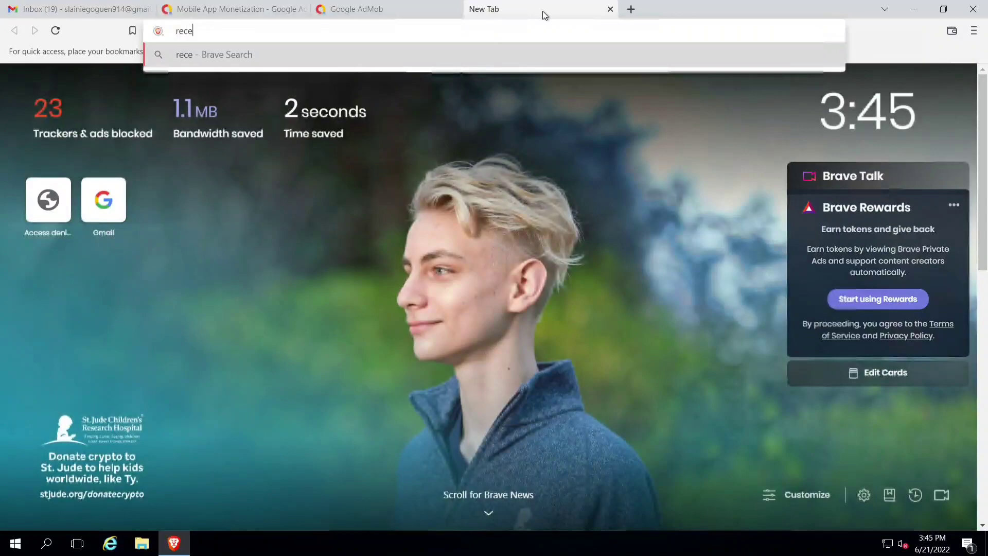
key(ctrl+shift+Tab)
key(ctrl+Tab)
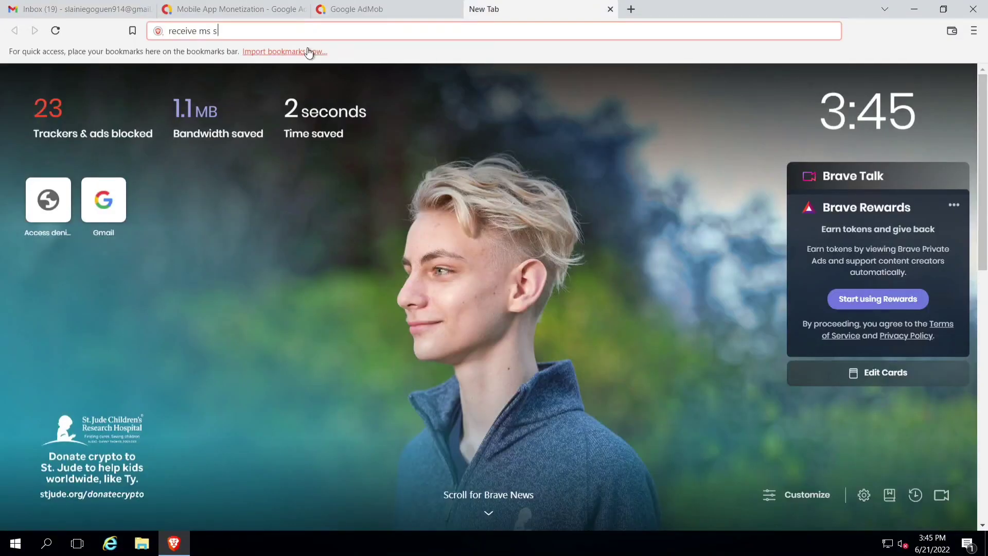
key(BackSpace)
key(BackSpace)
key(BackSpace)
key(BackSpace)
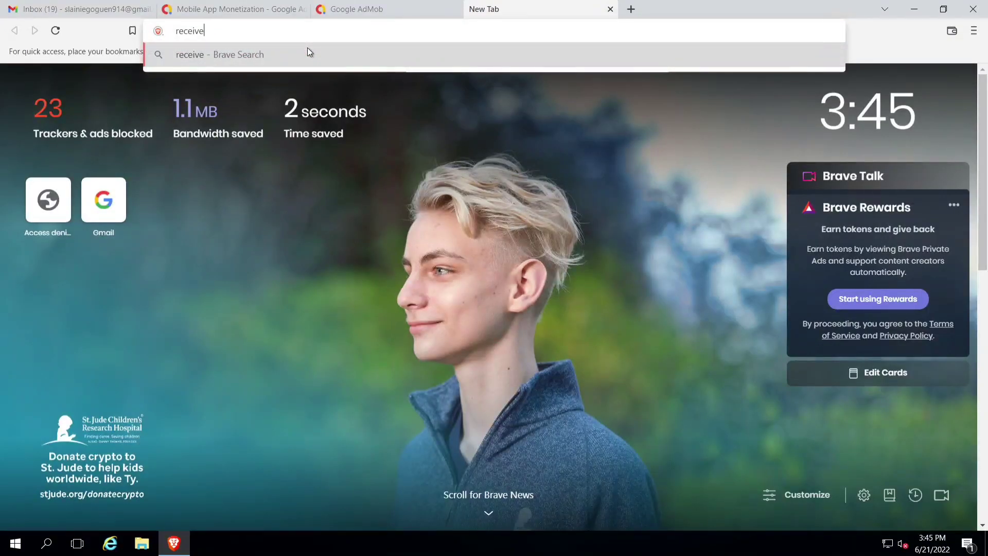
text(sms free)
key(Return)
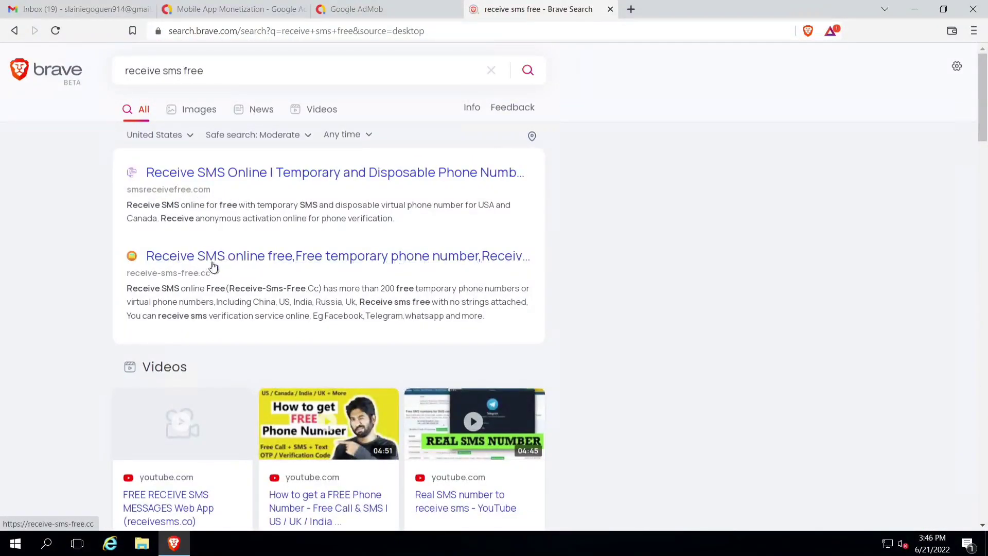
- Open the receive-sms-free.cc result and the message page of one of its US phone numbers
click(309, 257)
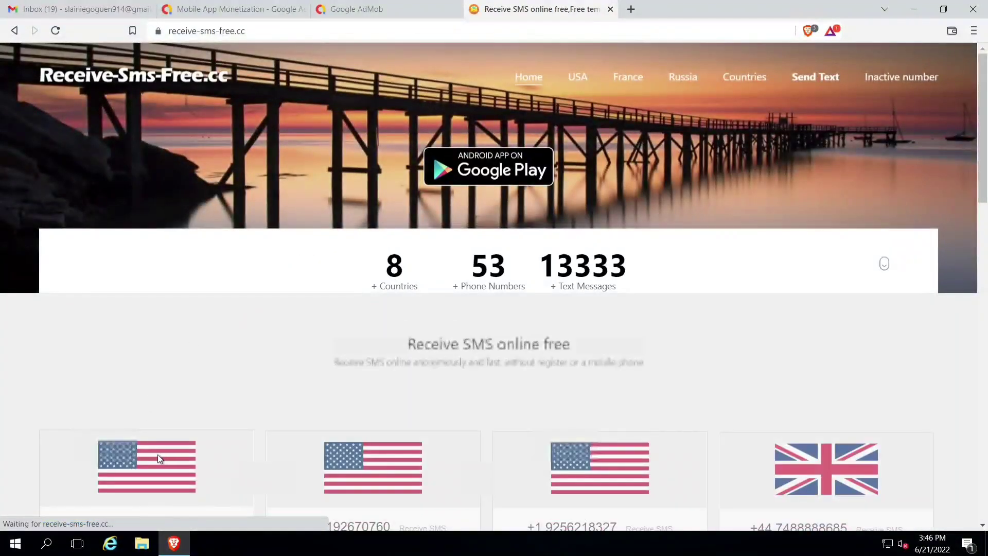
click(253, 418)
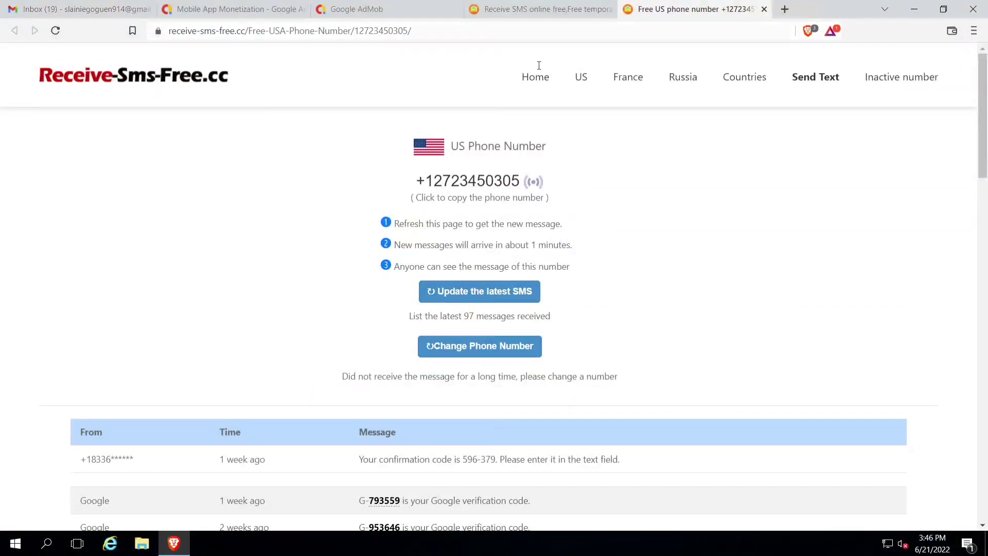
- Open the second number in the site's US phone number list and copy that phone number
click(582, 82)
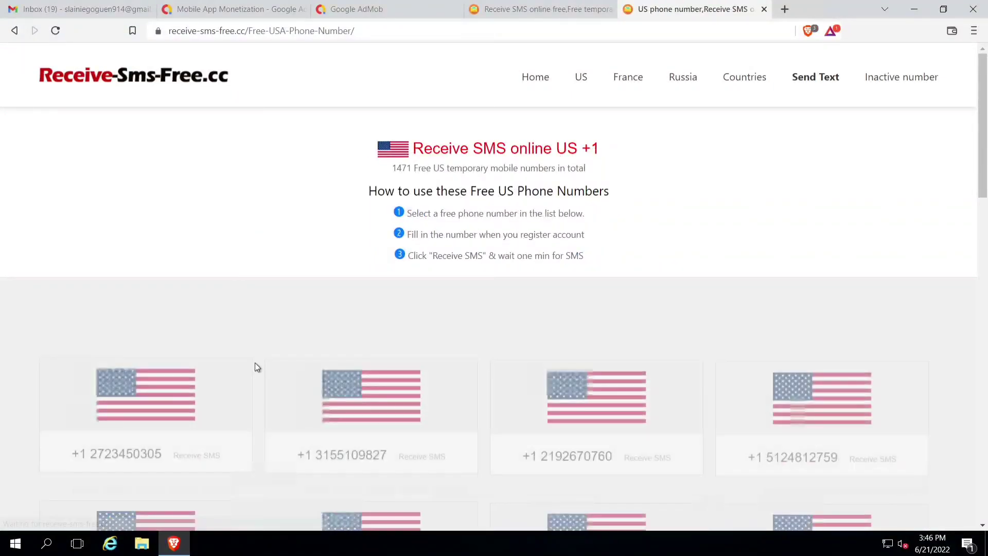
click(339, 381)
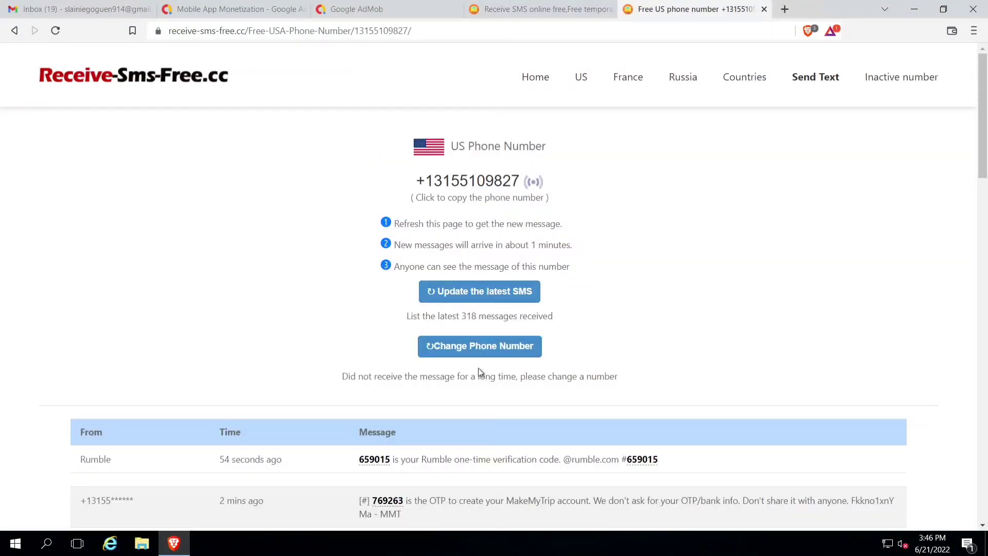
click(482, 183)
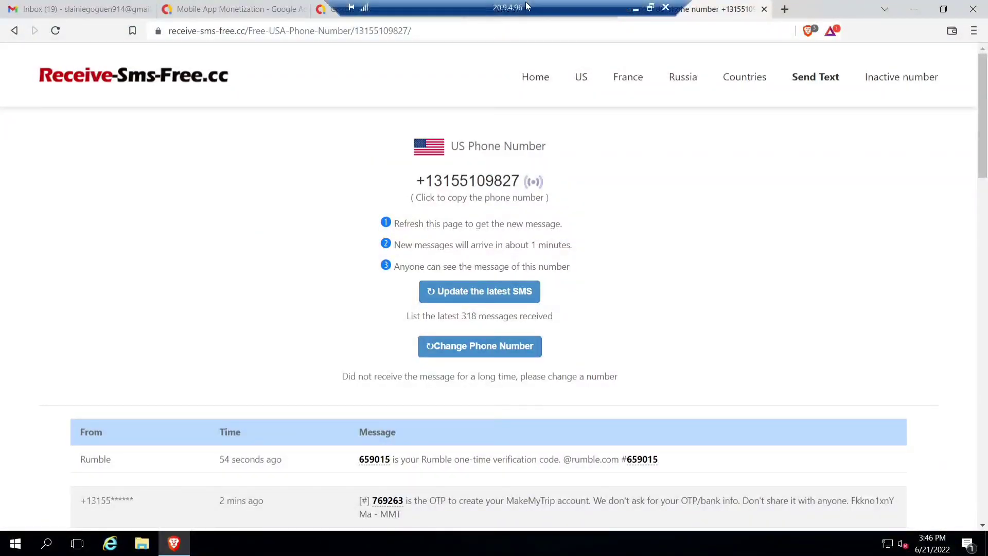
- Enter the copied phone number in the AdMob account verification form and request the PIN by text message (SMS)
click(324, 14)
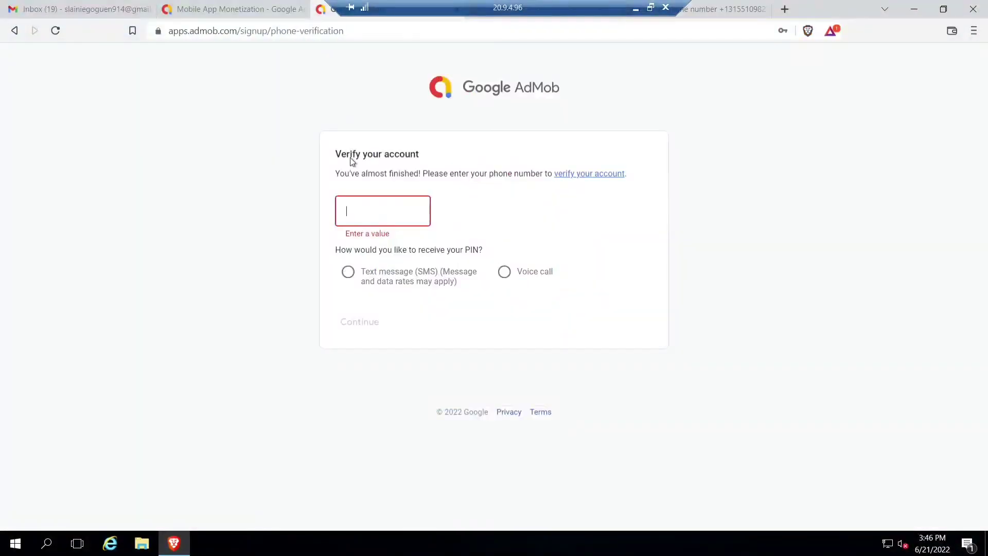
right_click(356, 217)
click(347, 209)
right_click(348, 208)
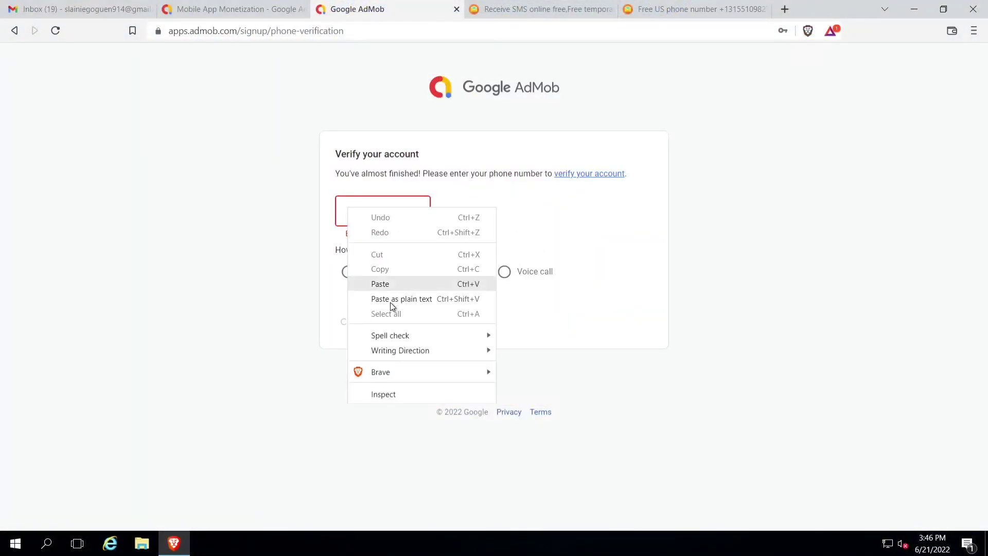
click(391, 299)
click(346, 272)
click(353, 322)
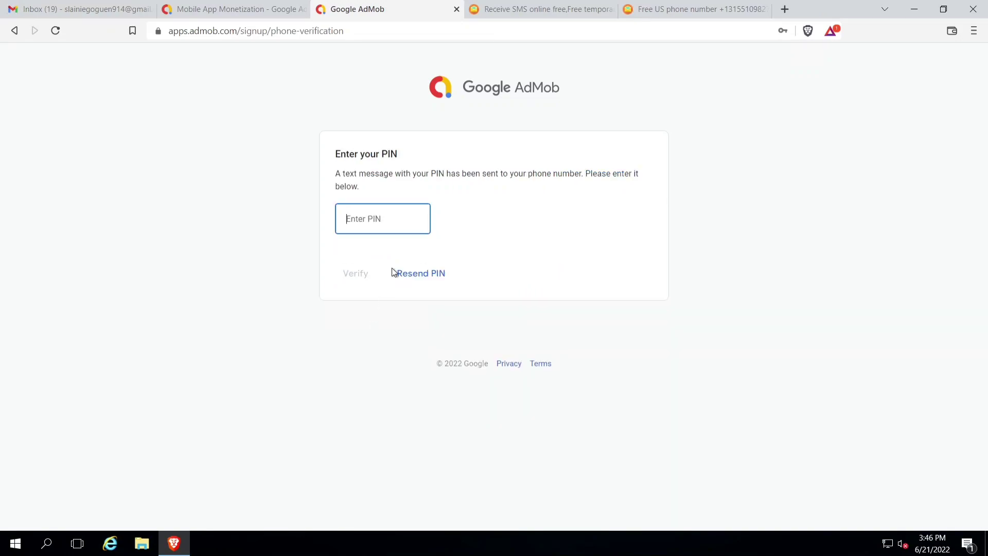
- Update the temporary number's message list until Google's SMS arrives and copy its verification code
click(693, 10)
click(453, 291)
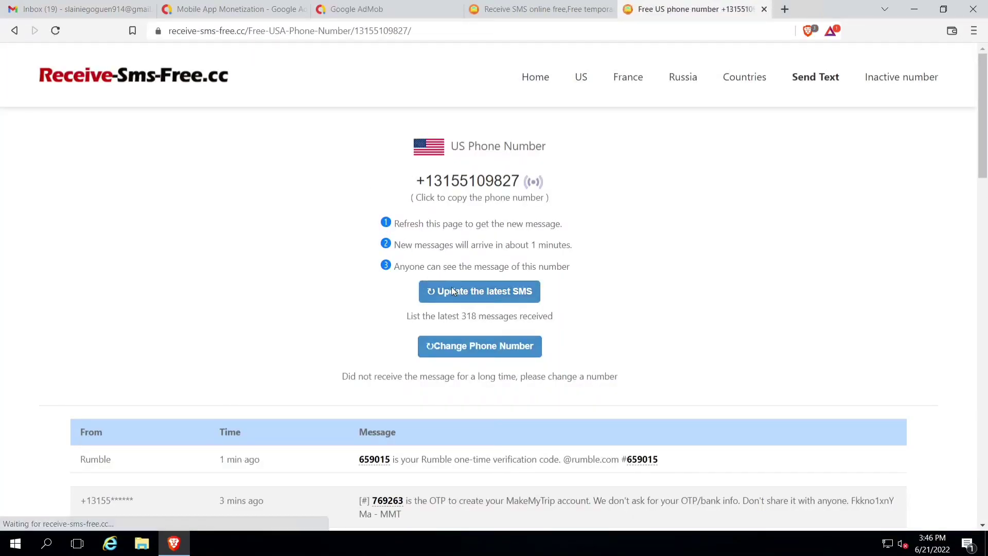
click(453, 291)
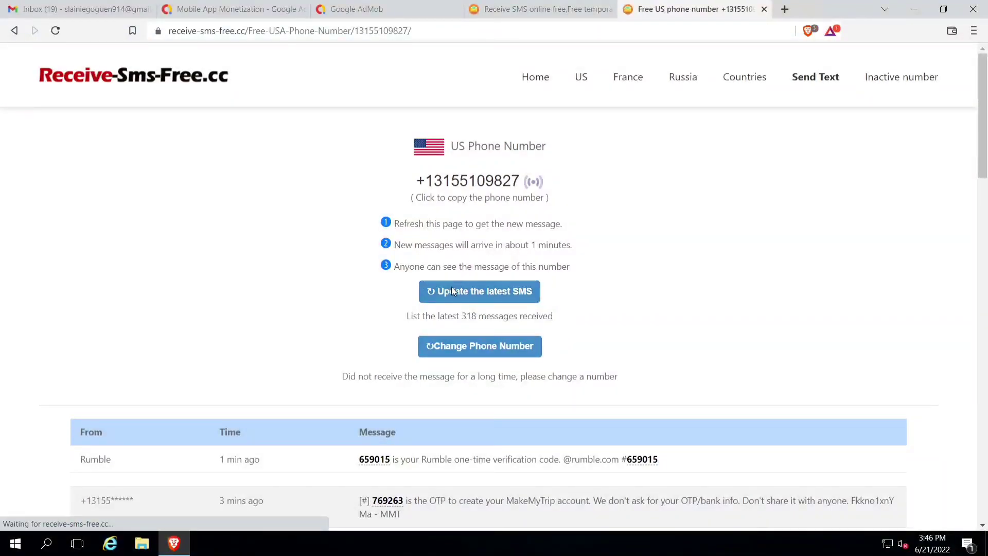
click(453, 292)
click(453, 292)
click(453, 291)
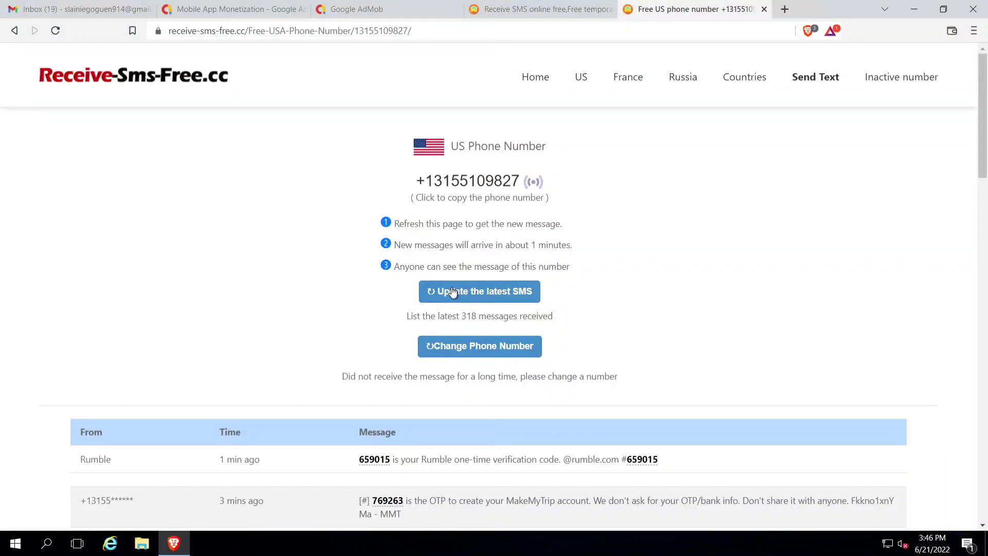
click(452, 291)
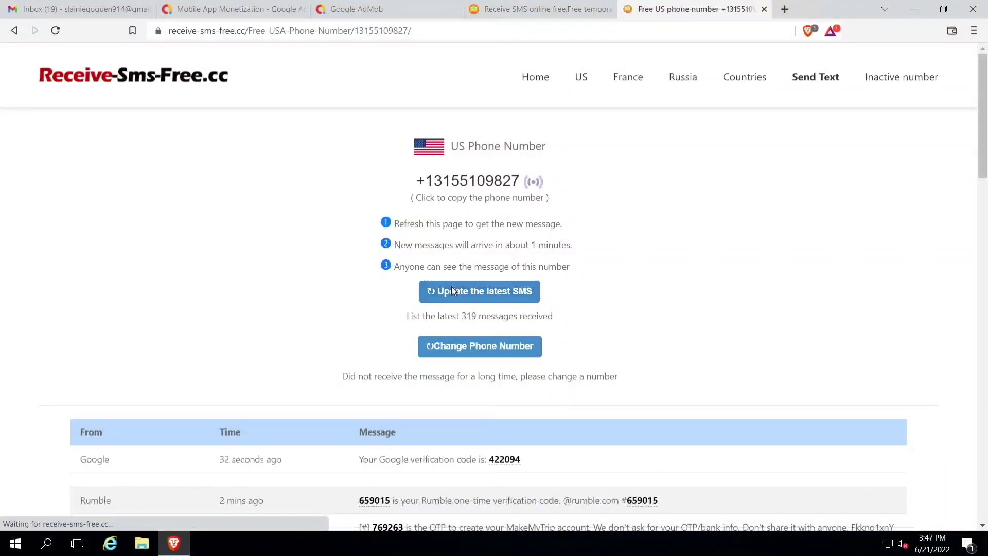
click(506, 461)
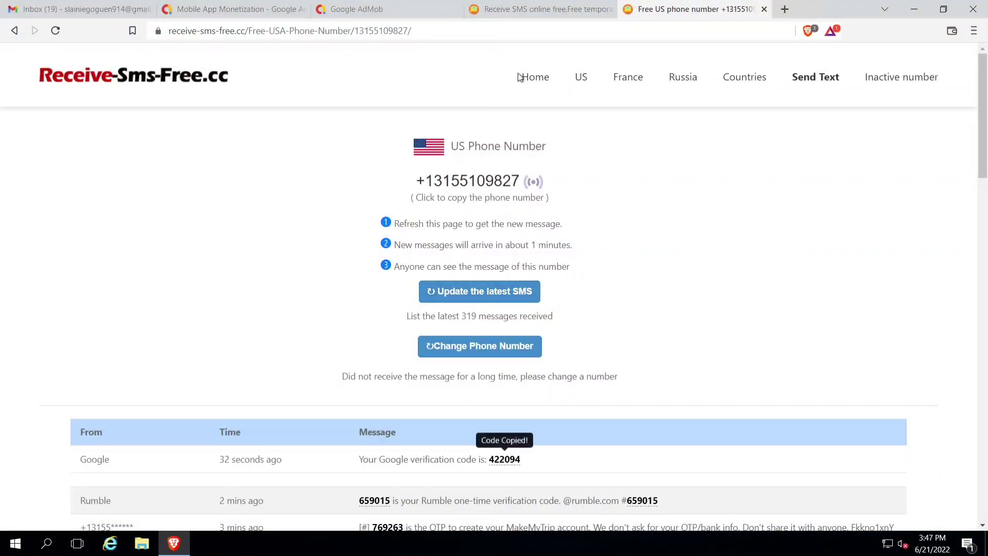
- Paste the verification code as the AdMob PIN, verify the account and continue to AdMob
click(400, 10)
right_click(358, 229)
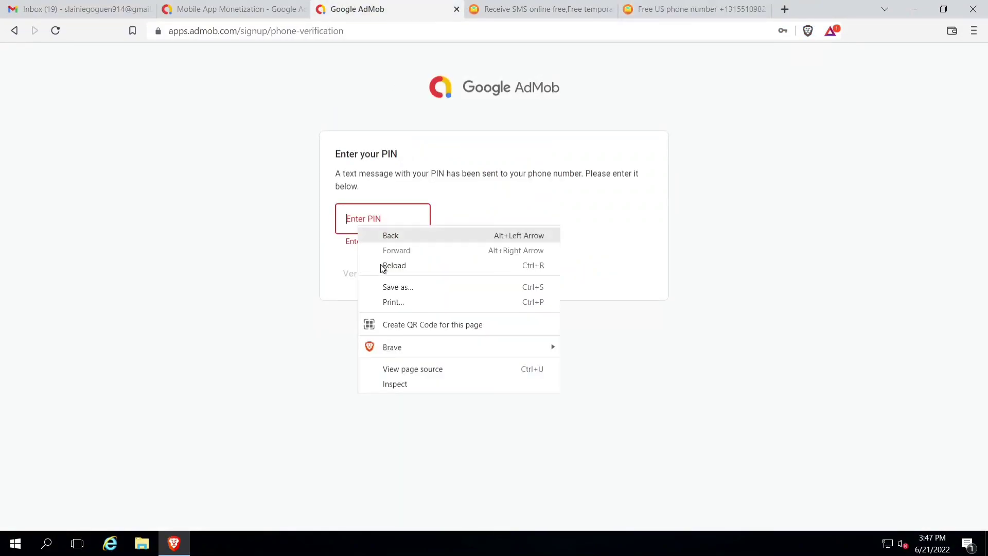
right_click(353, 214)
click(347, 222)
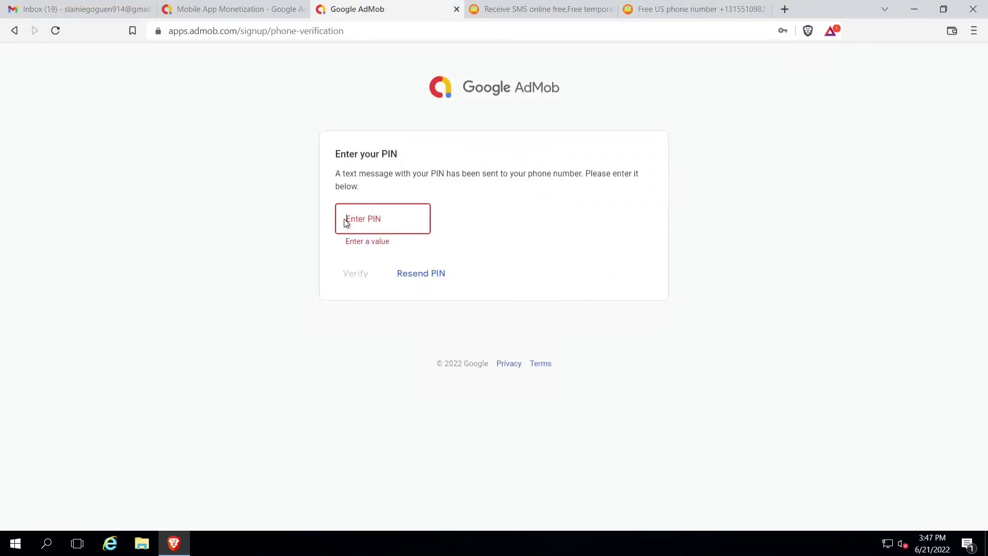
key(ctrl+v)
click(356, 268)
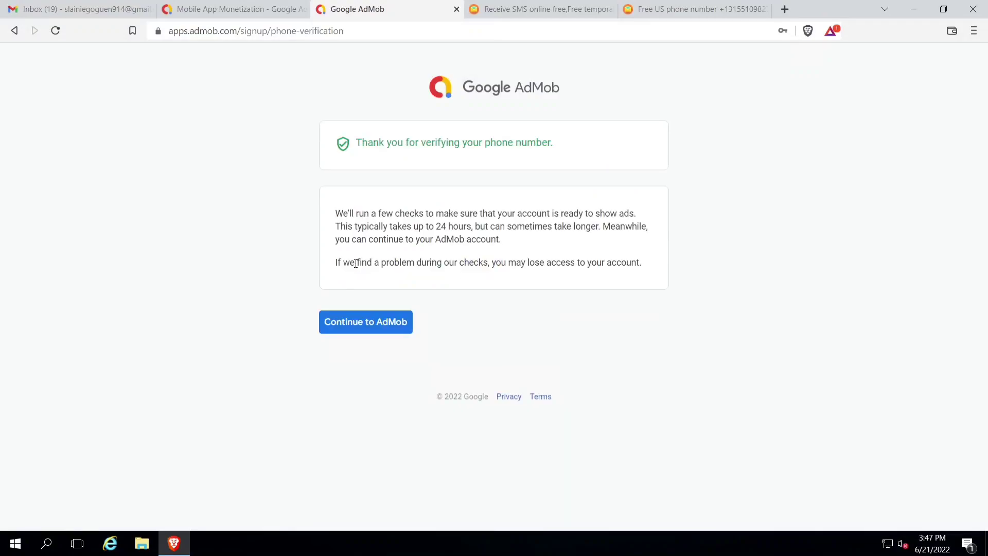
click(383, 331)
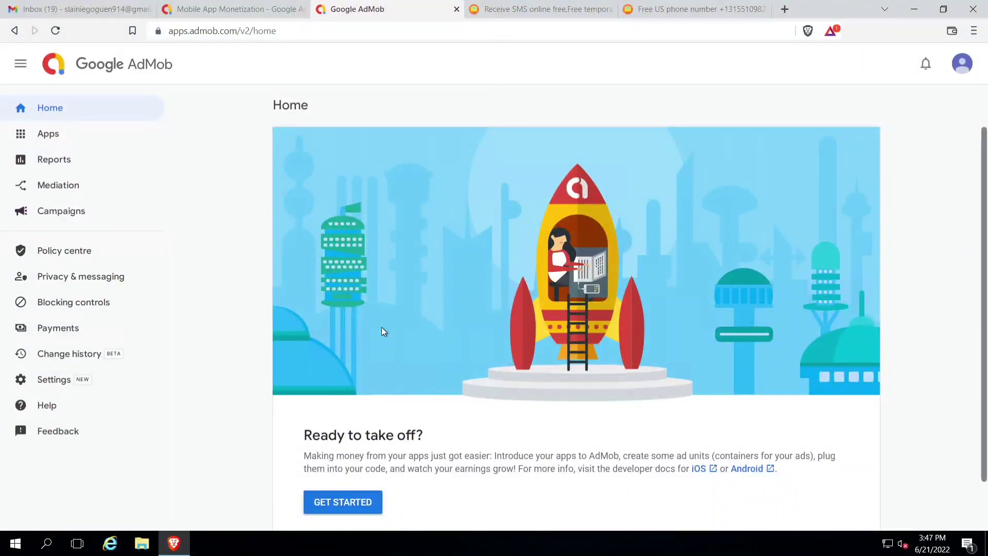
- Start setting up AdMob payments and fill in the customer's postal address from the first suggestion for the house number
click(72, 328)
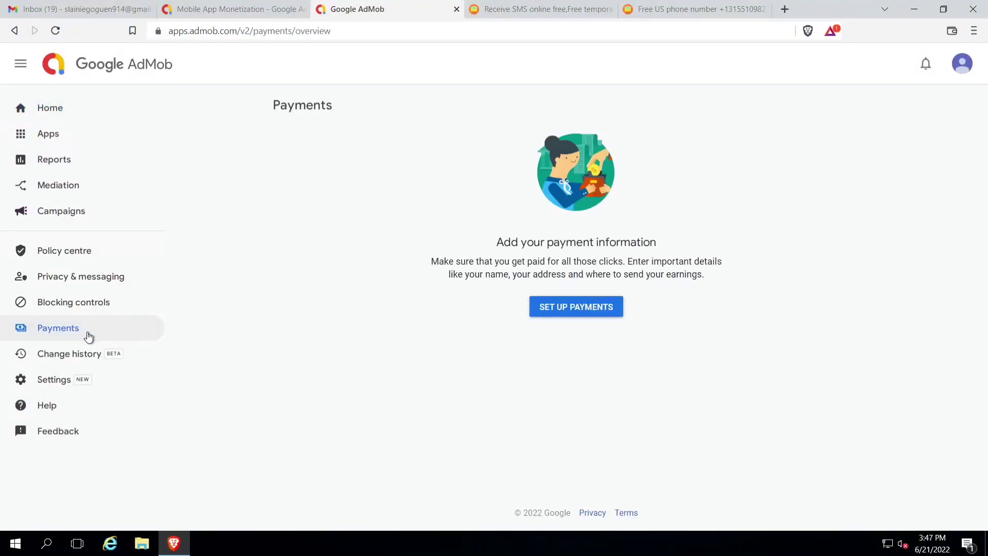
click(576, 307)
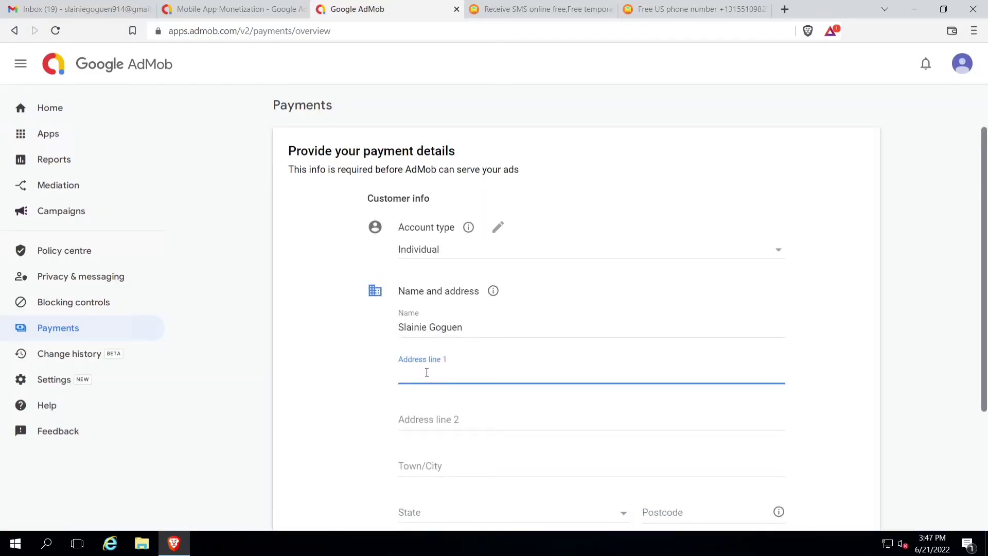
text(190)
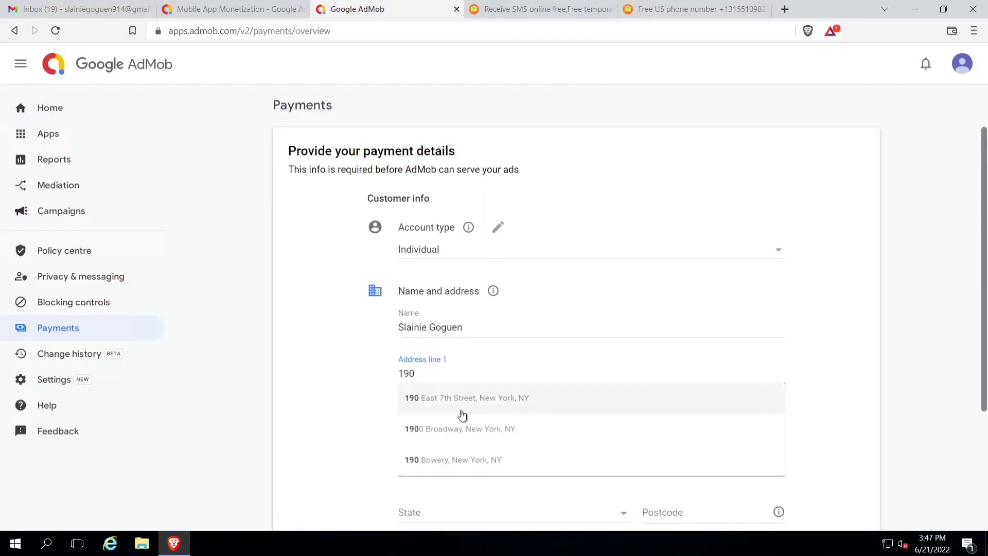
click(470, 411)
scroll(467, 408, down, 3)
- Copy the temporary phone number into the payment details, close the SMS site's tabs and submit the form
click(464, 396)
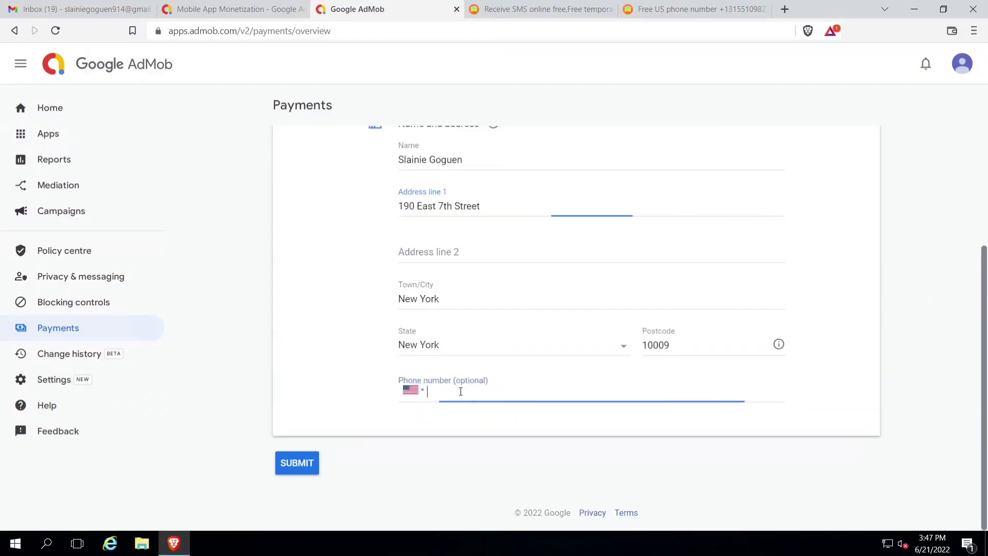
click(521, 7)
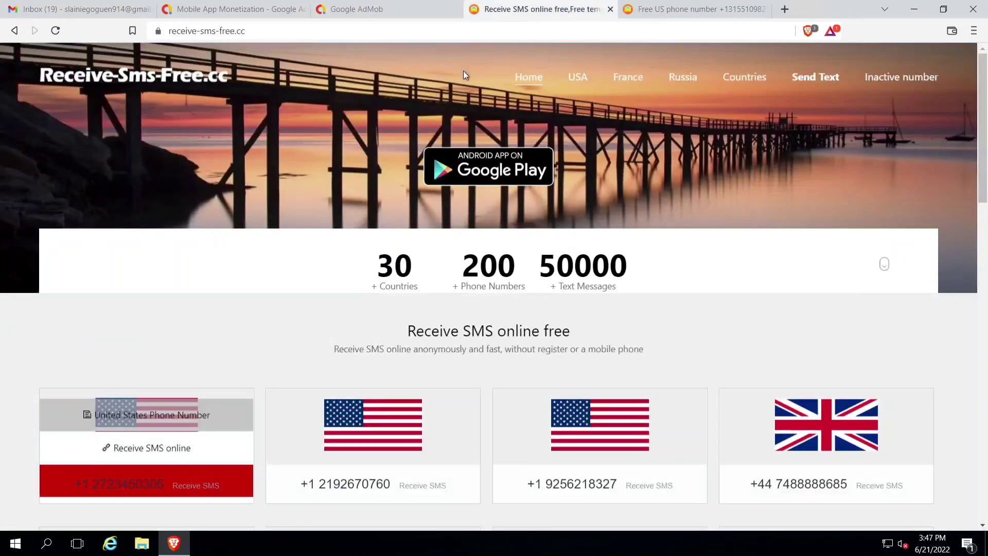
click(669, 9)
click(487, 192)
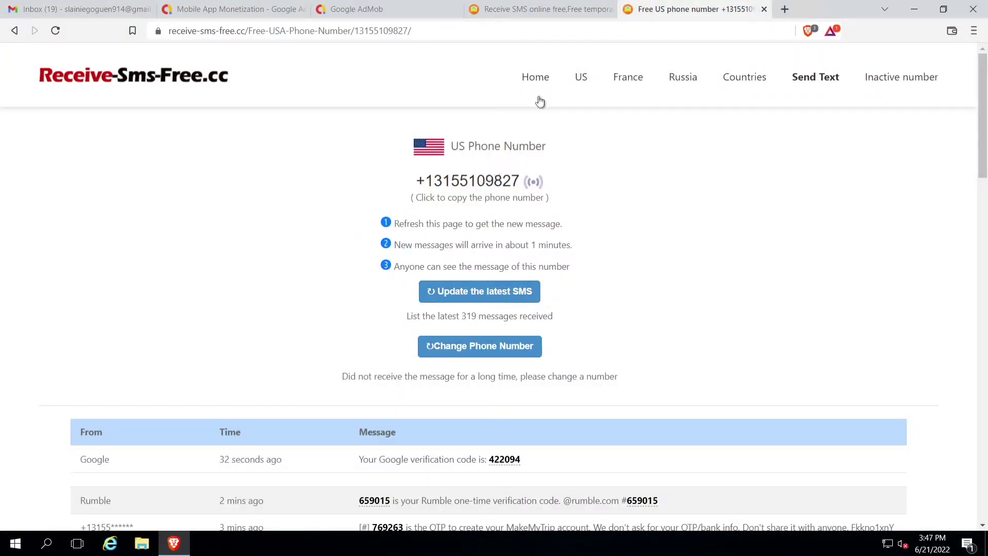
click(610, 9)
click(610, 10)
key(ctrl+v)
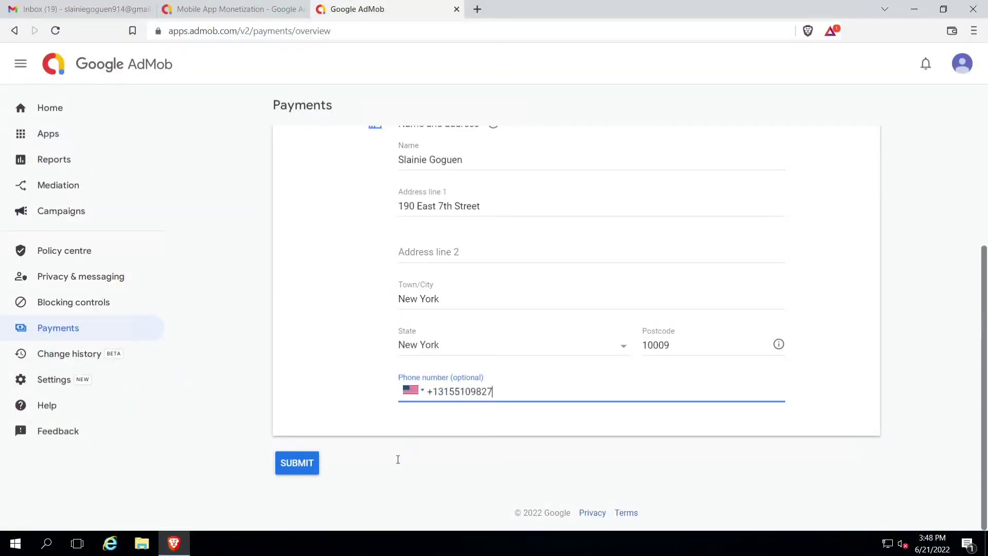
click(286, 467)
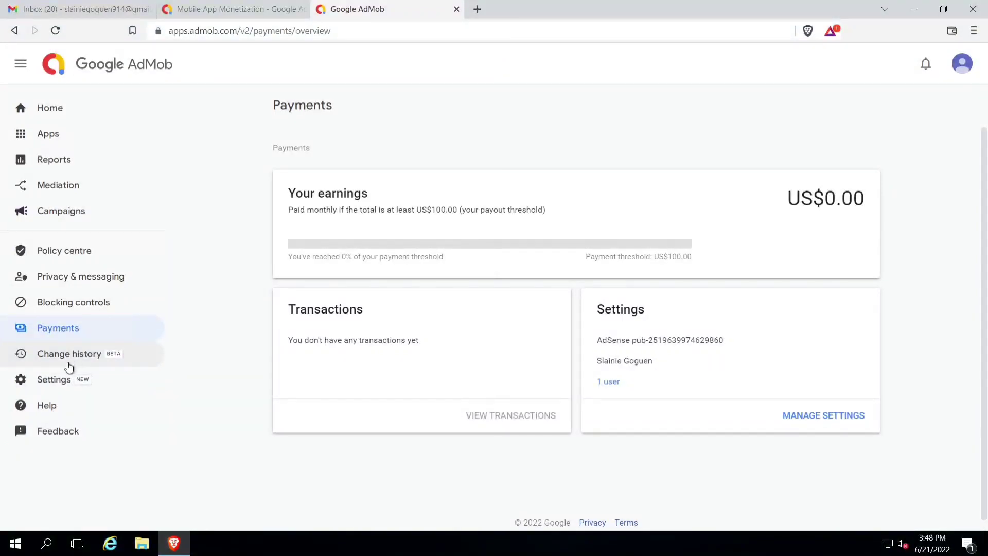
- Edit the contact name in AdMob's personal settings and paste the account holder's full name as the first name
click(41, 387)
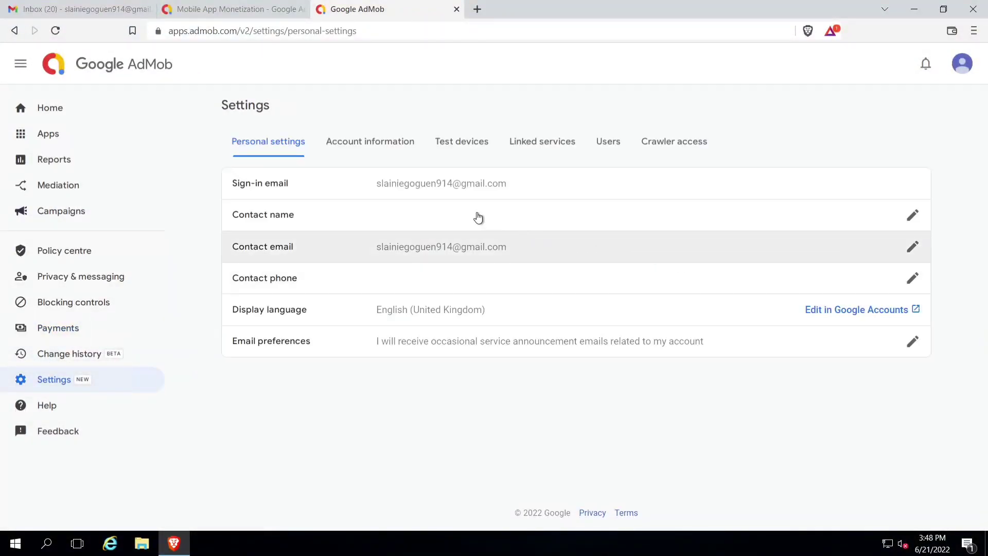
click(916, 222)
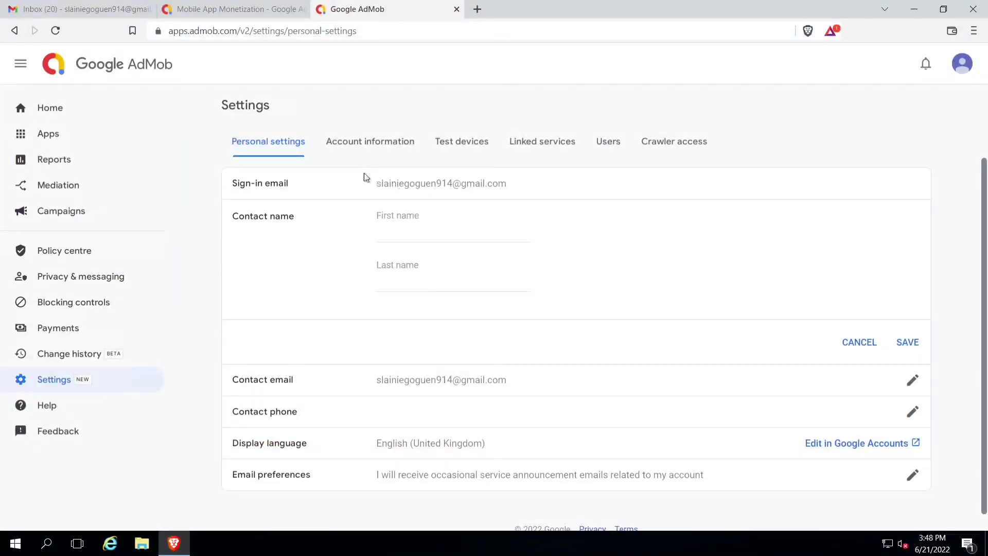
click(962, 64)
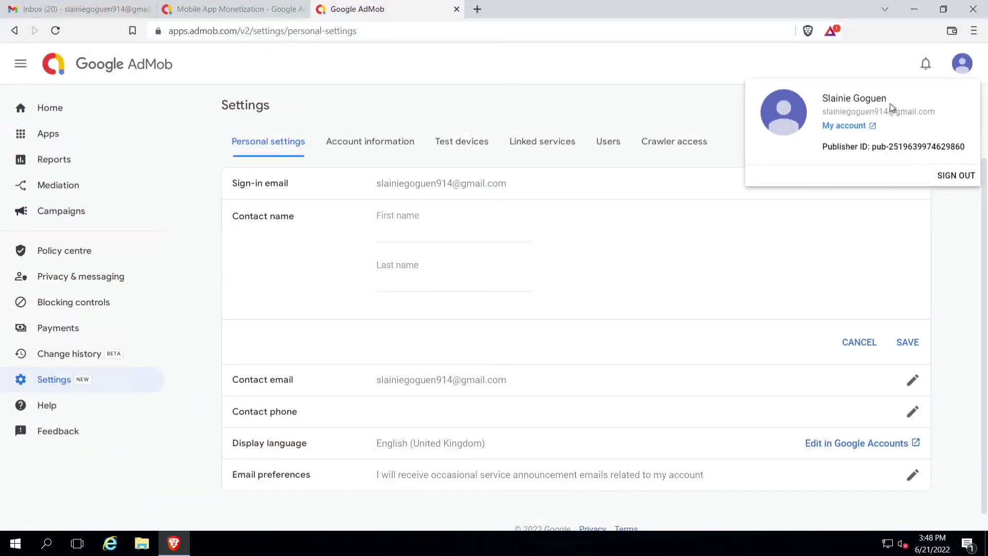
right_click(848, 98)
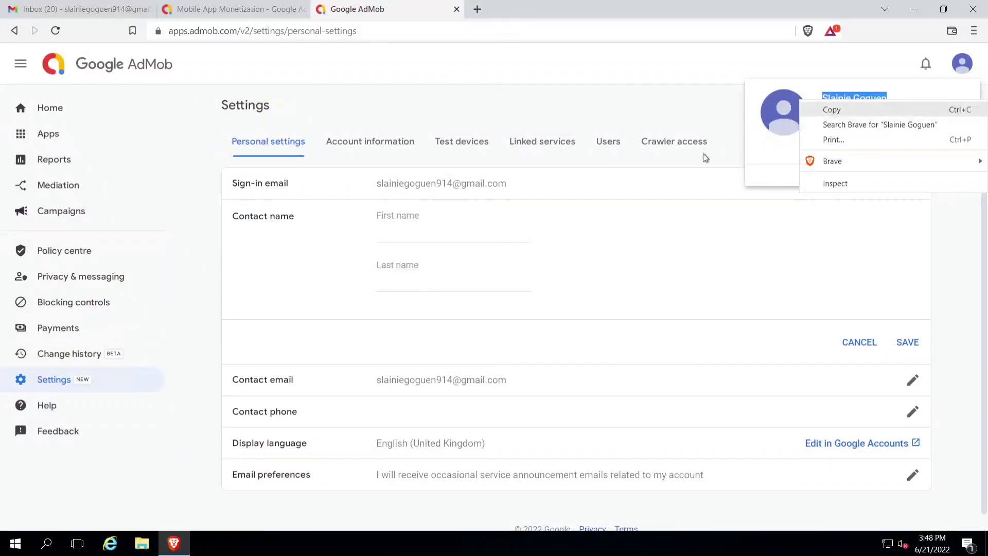
click(830, 113)
click(403, 230)
key(ctrl+v)
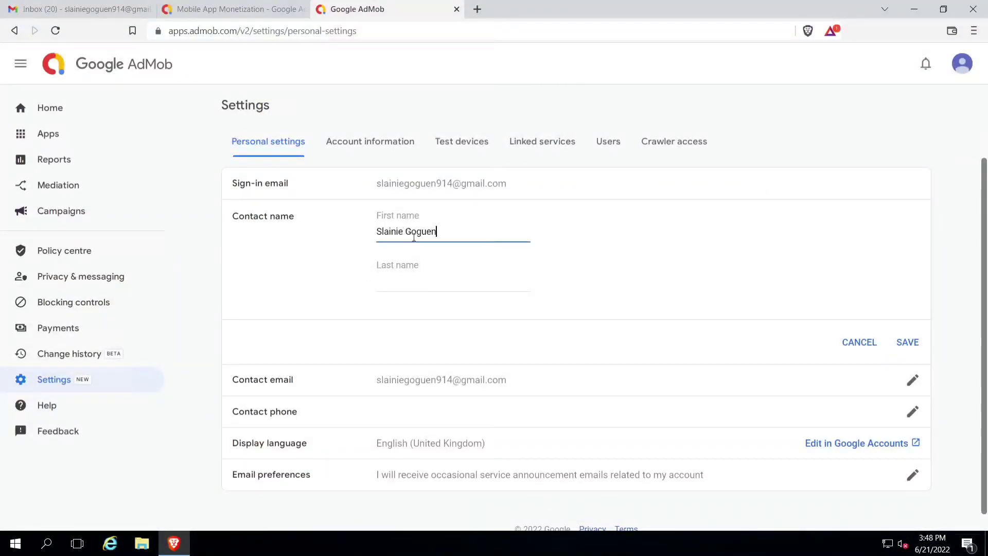
- Move the surname from the first name to the last name and save the contact name
double_click(425, 232)
right_click(427, 235)
click(449, 243)
click(412, 280)
key(ctrl+v)
click(908, 341)
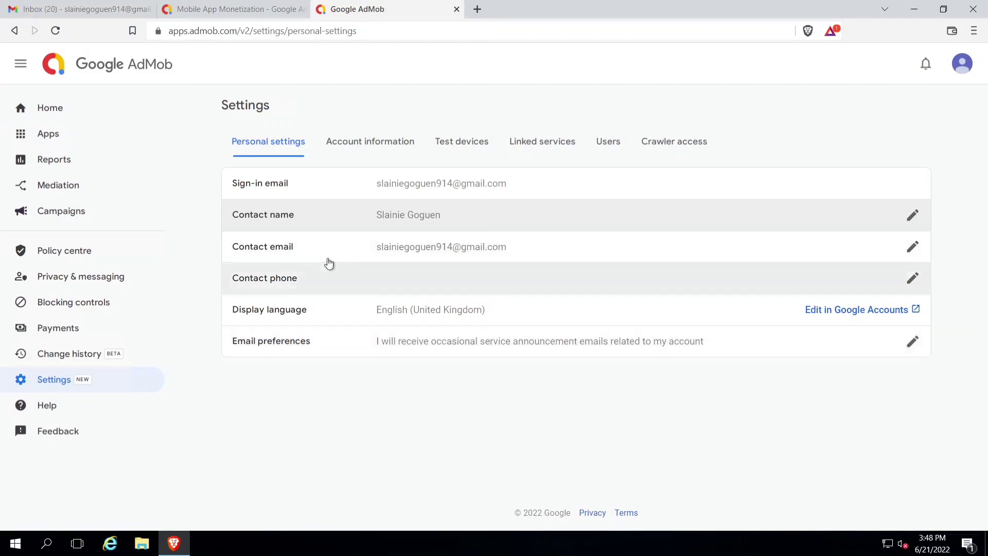
- Close the AdMob tabs and open the payment methods management page of the Gmail user's Google Account
click(456, 9)
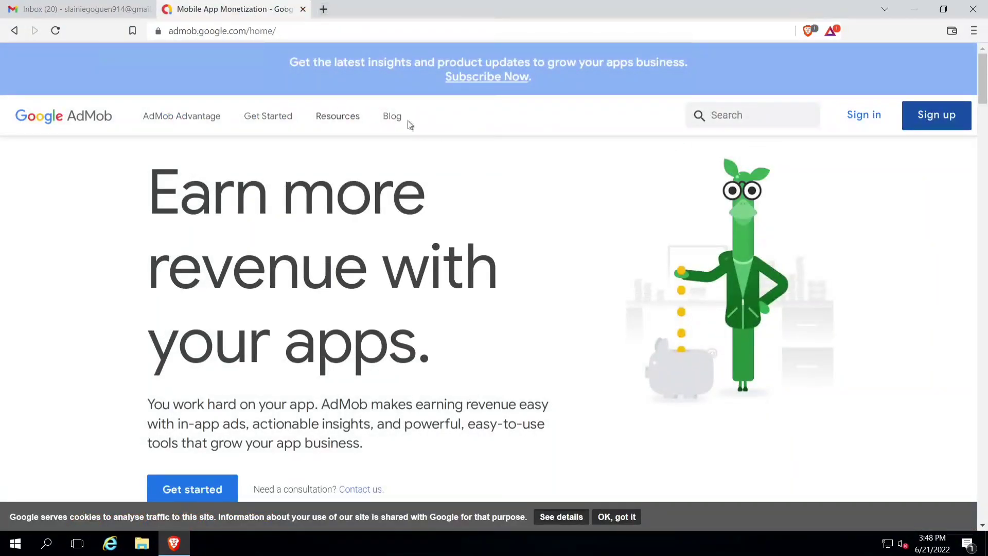
click(303, 9)
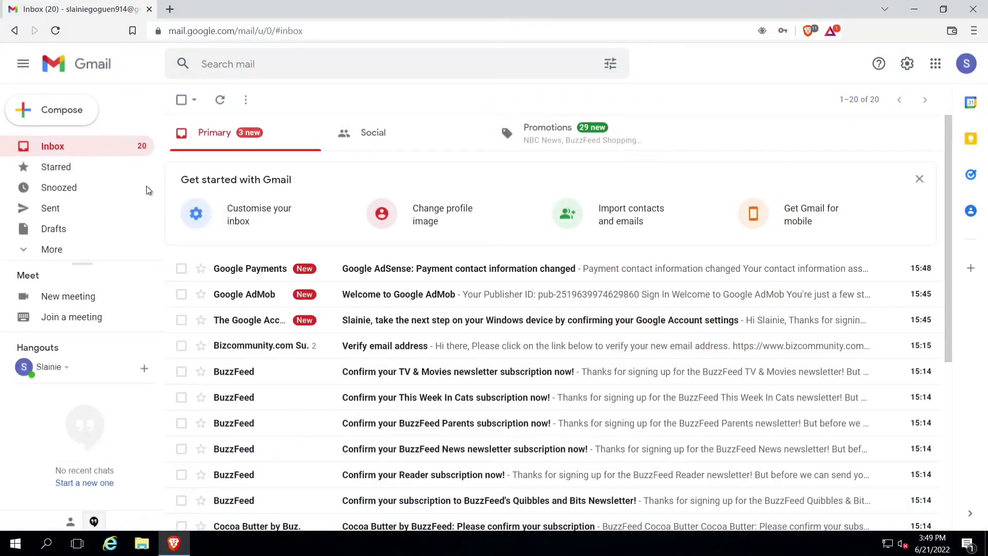
click(973, 70)
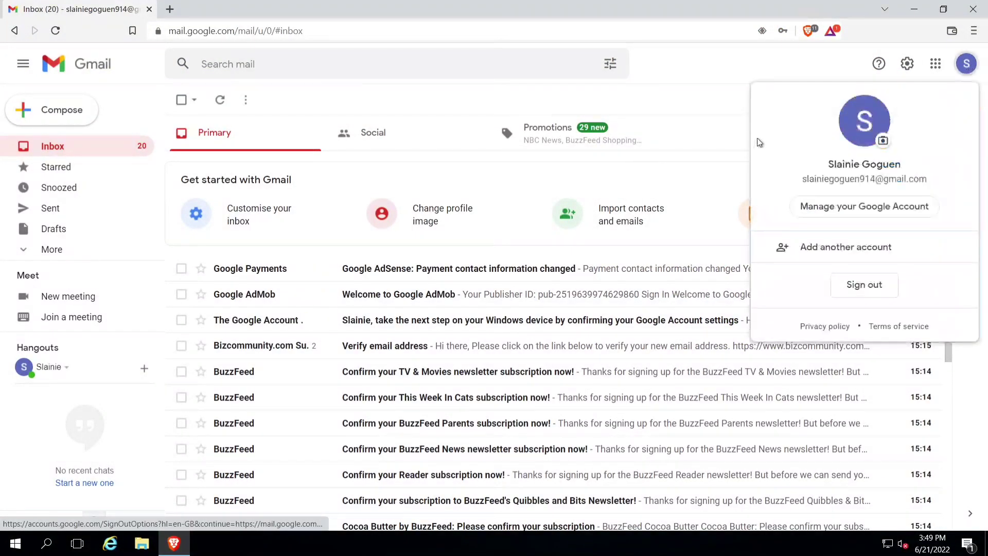
click(839, 206)
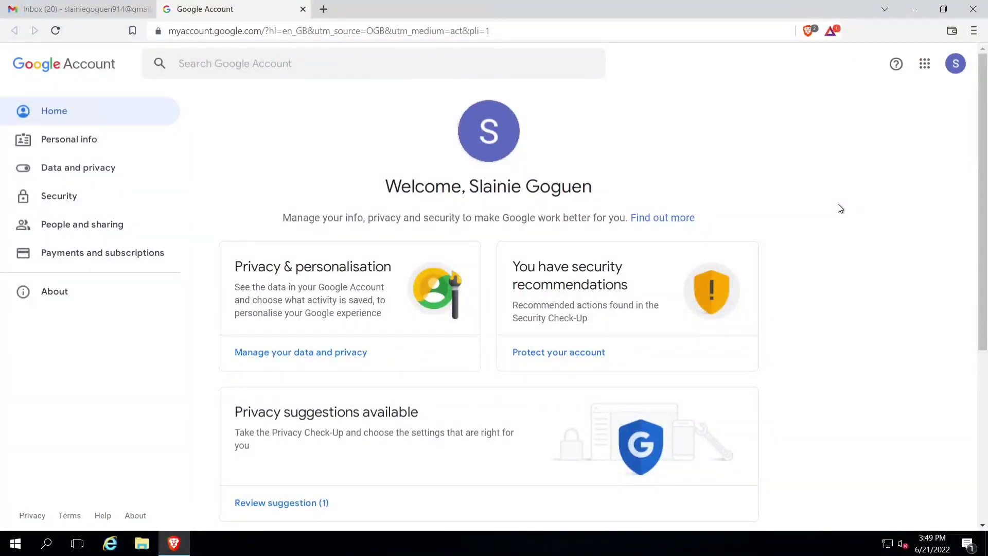
click(86, 252)
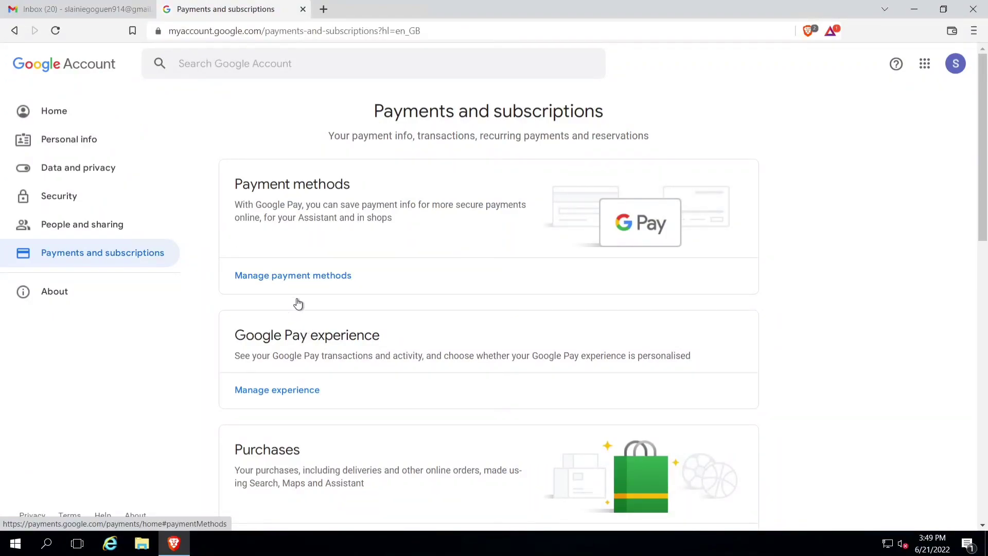
click(409, 275)
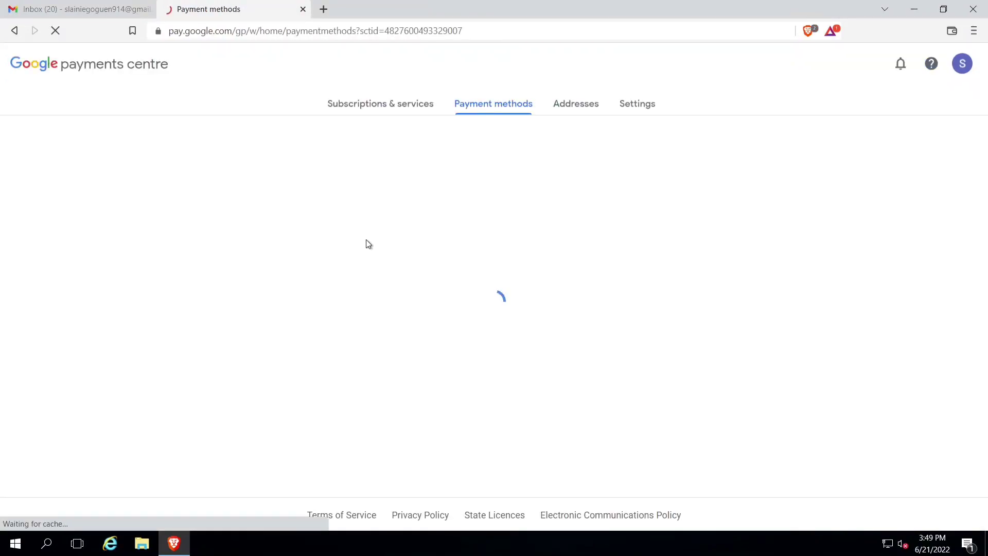
- Add a credit or debit card as payment method and enter its card number, expiry date and security code
click(467, 330)
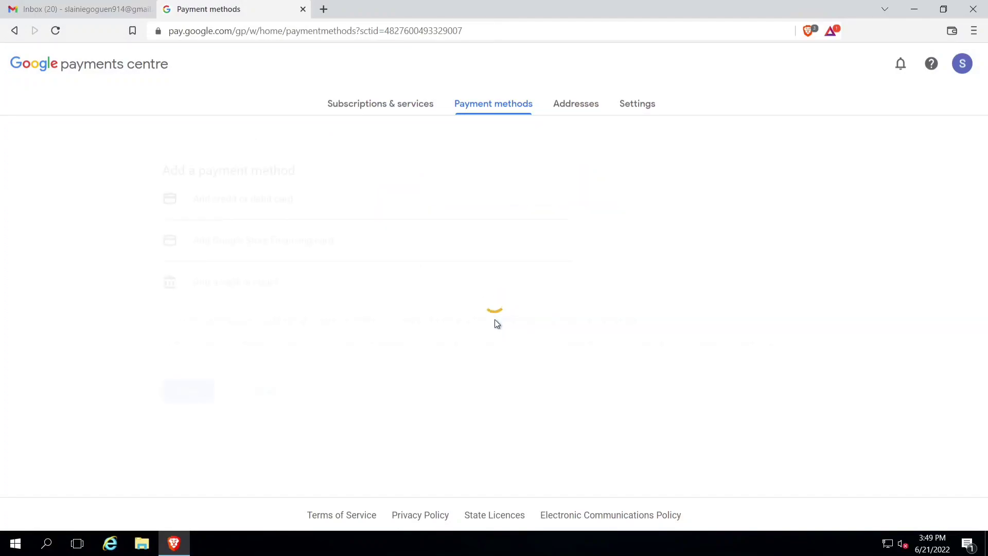
click(229, 206)
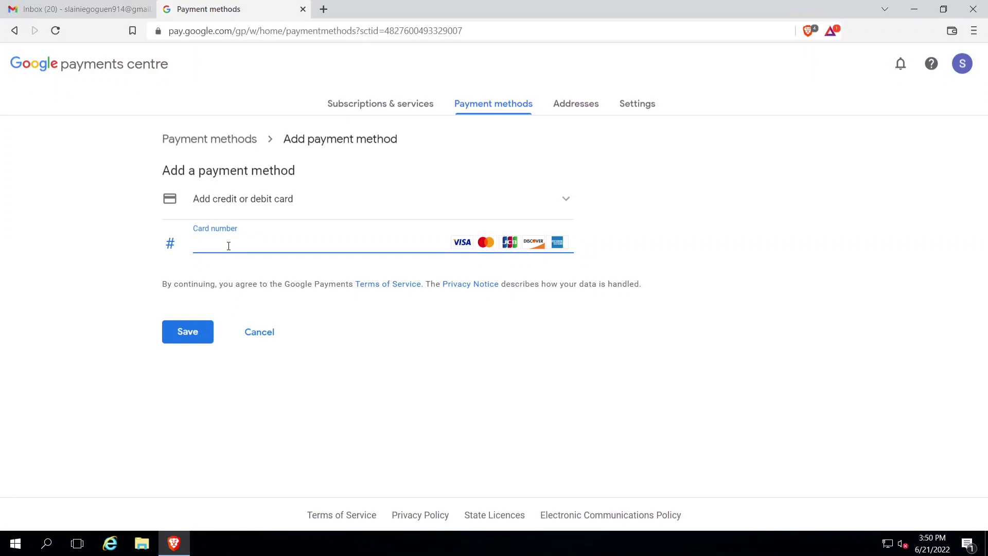
text(4111)
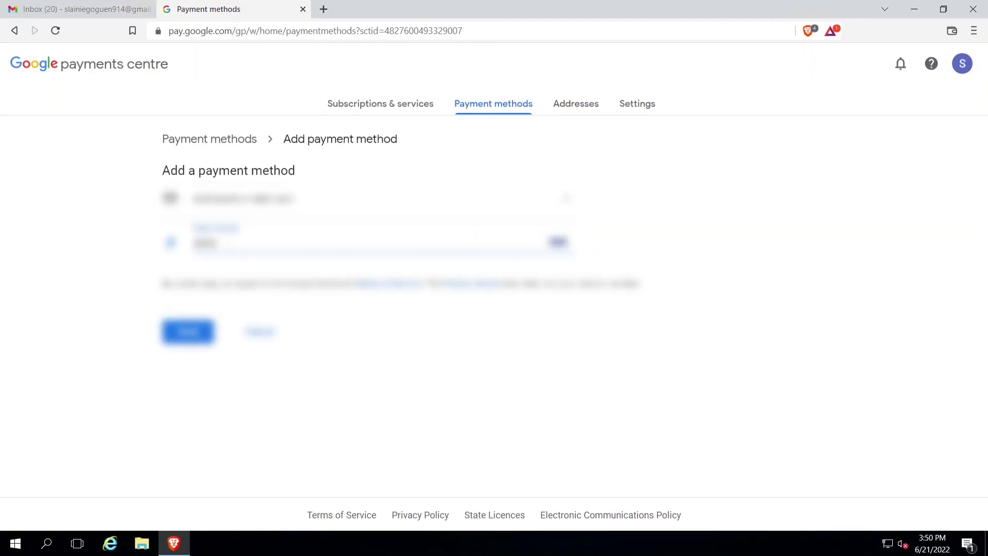
text(11)
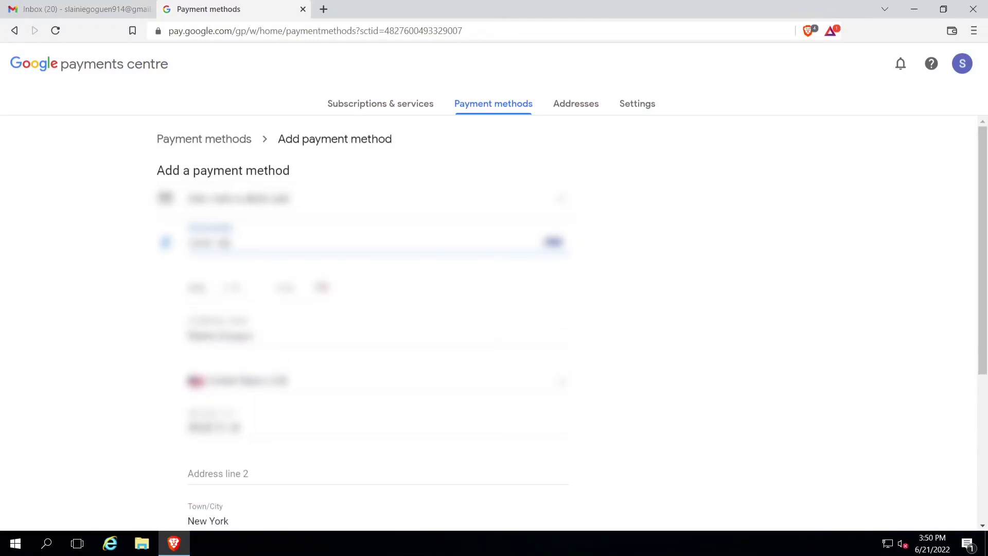
text(1111111111)
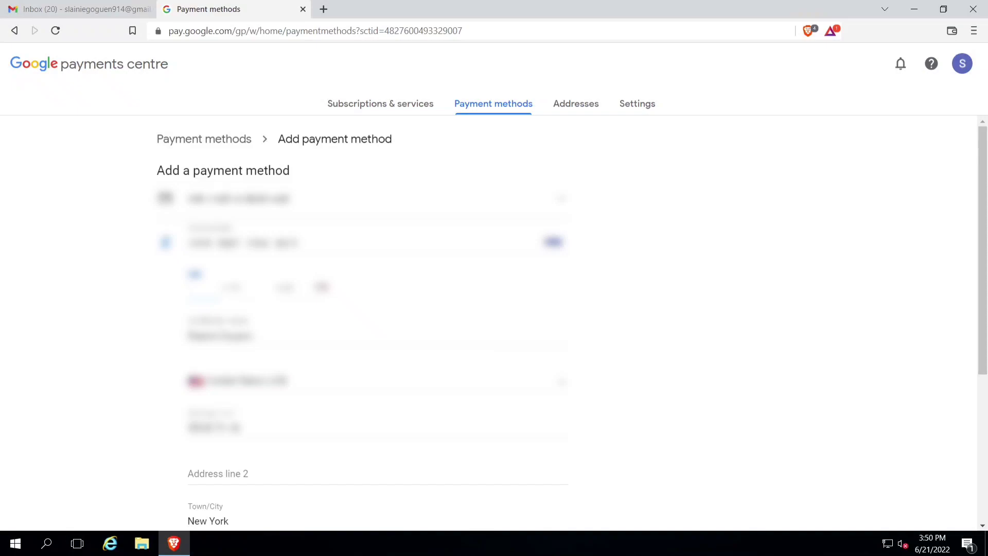
text(1225)
- Save the new card to the Google payment methods and let the browser store it too
scroll(270, 308, down, 5)
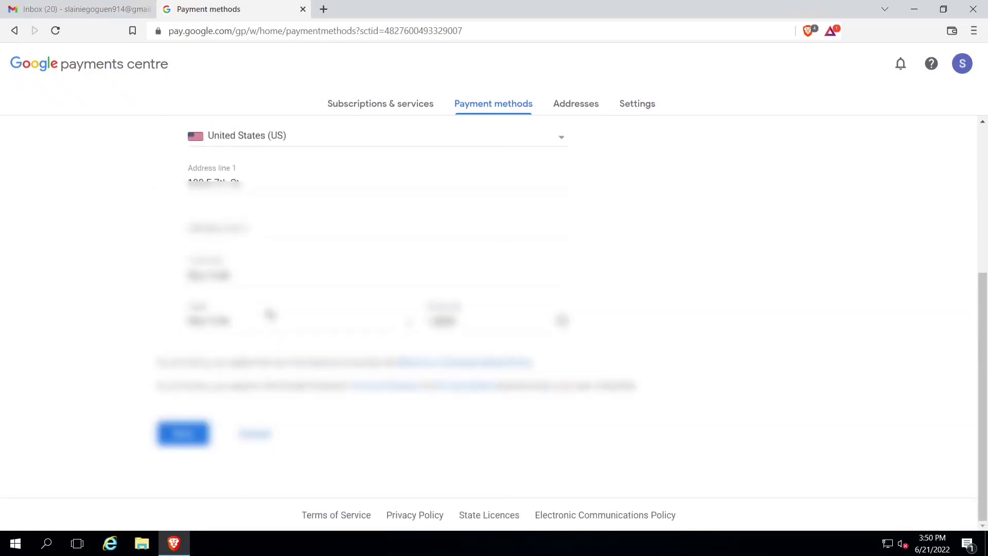
click(191, 440)
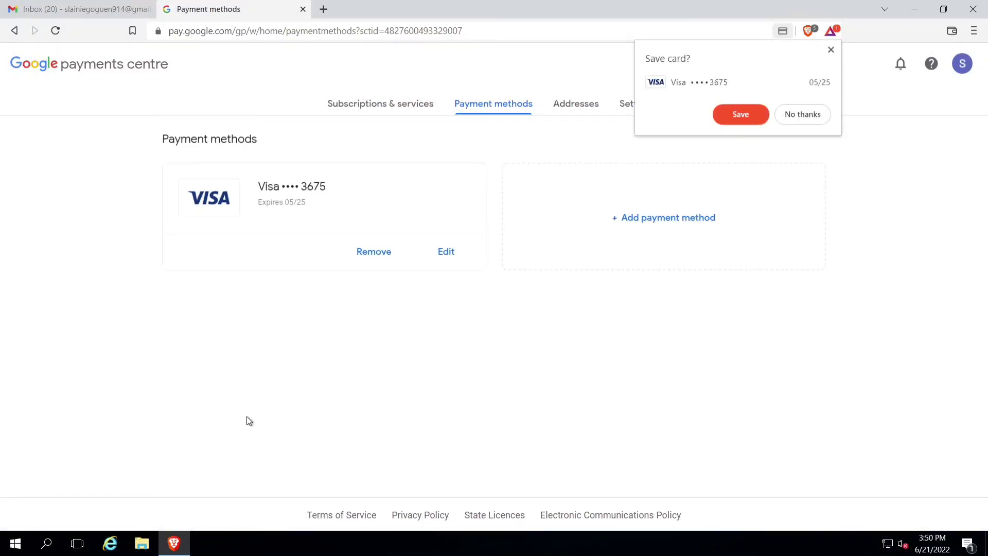
click(769, 114)
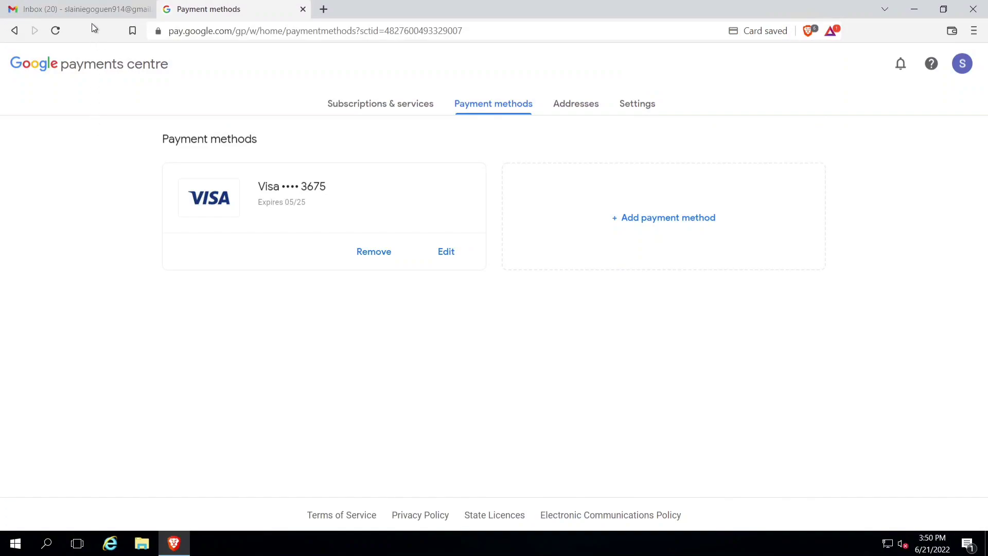
- Return to the Gmail inbox, open Google Ads from the Google apps and start the account sign-up
click(111, 9)
click(935, 64)
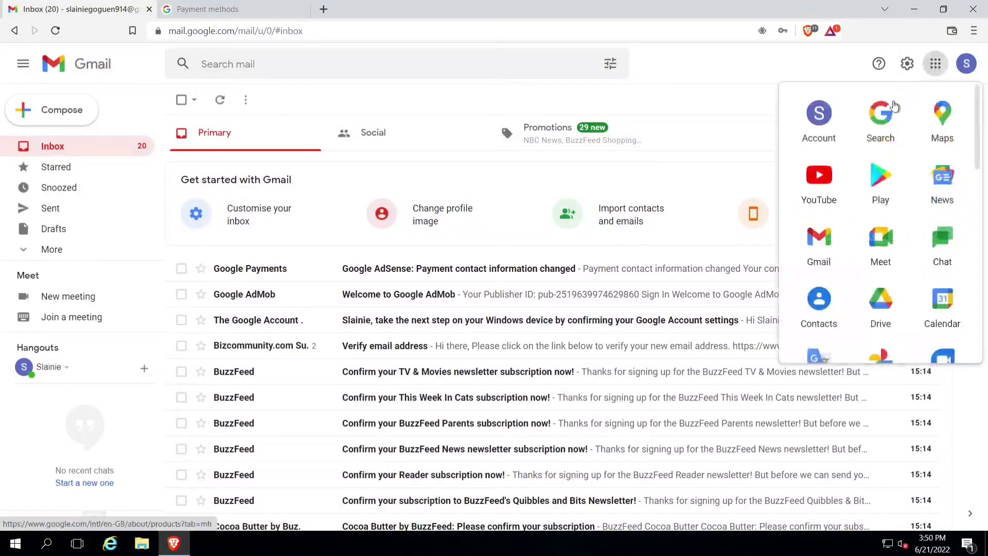
scroll(867, 272, down, 6)
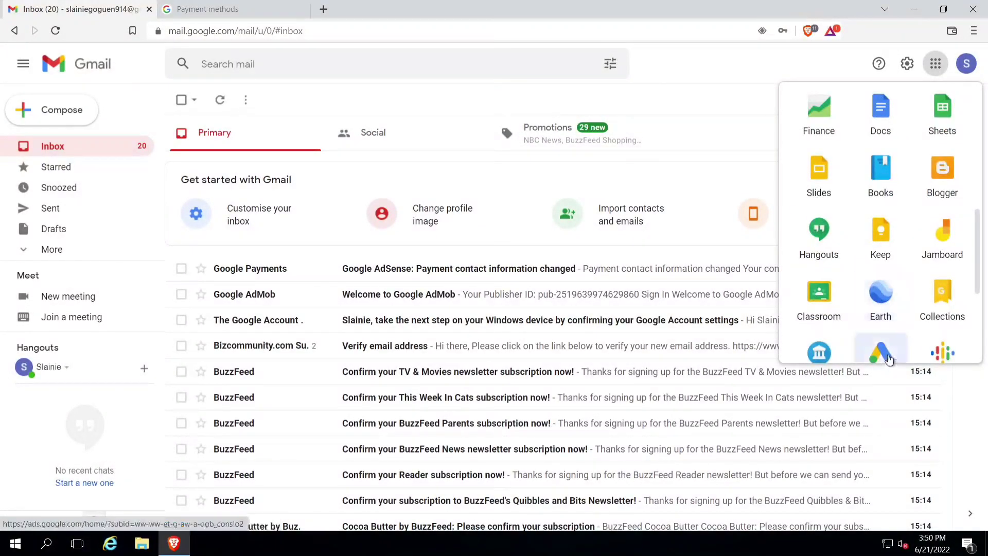
click(889, 359)
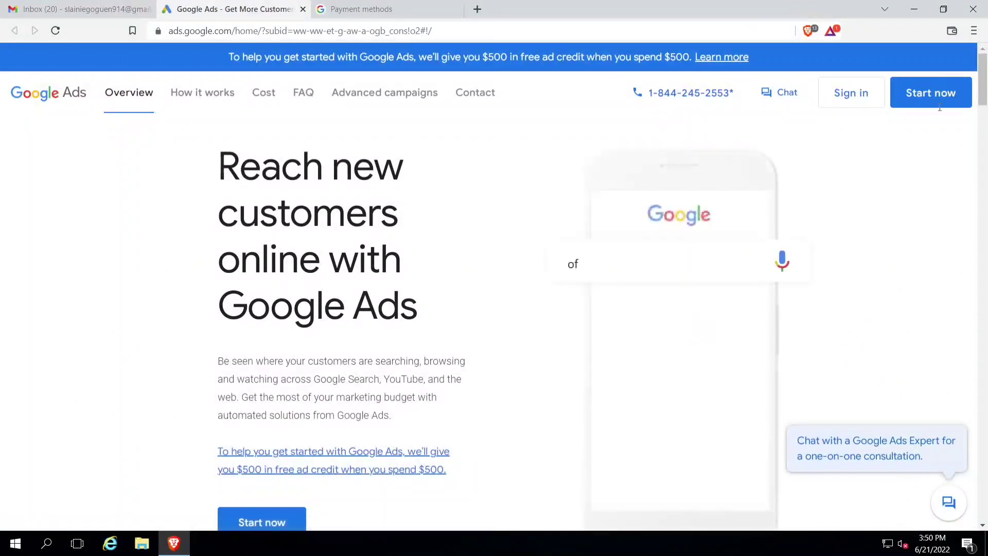
click(930, 93)
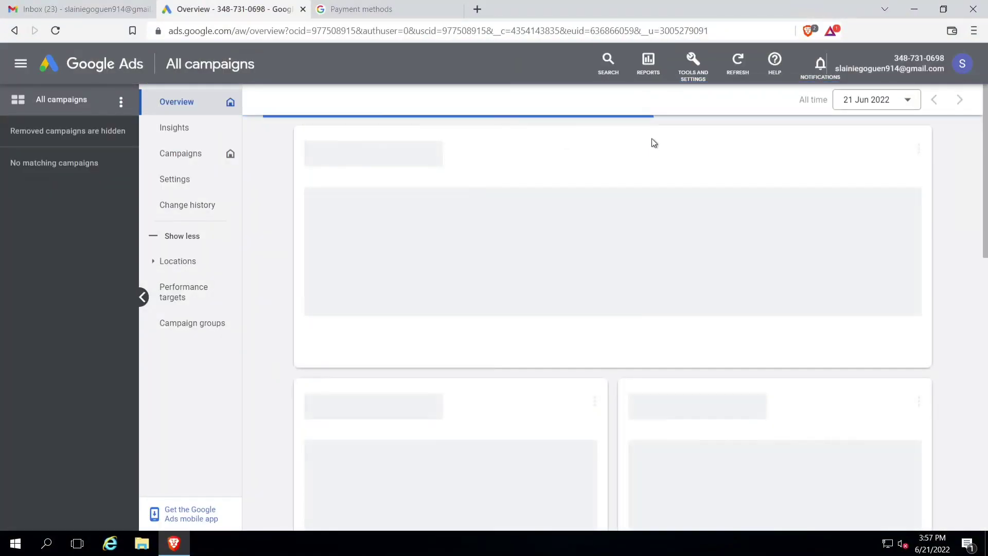
- Open the billing setup of the new Google Ads account
click(689, 69)
click(836, 149)
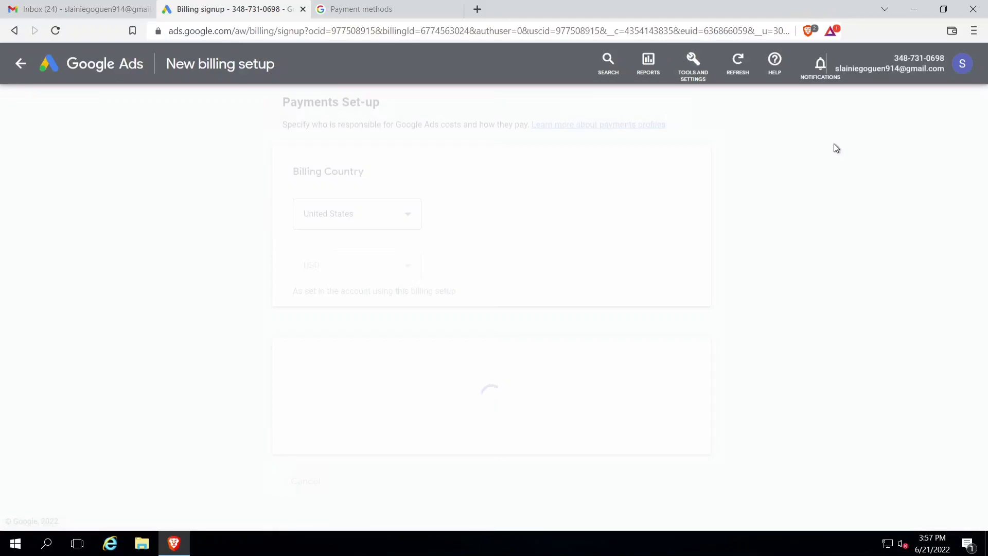
scroll(479, 285, down, 1)
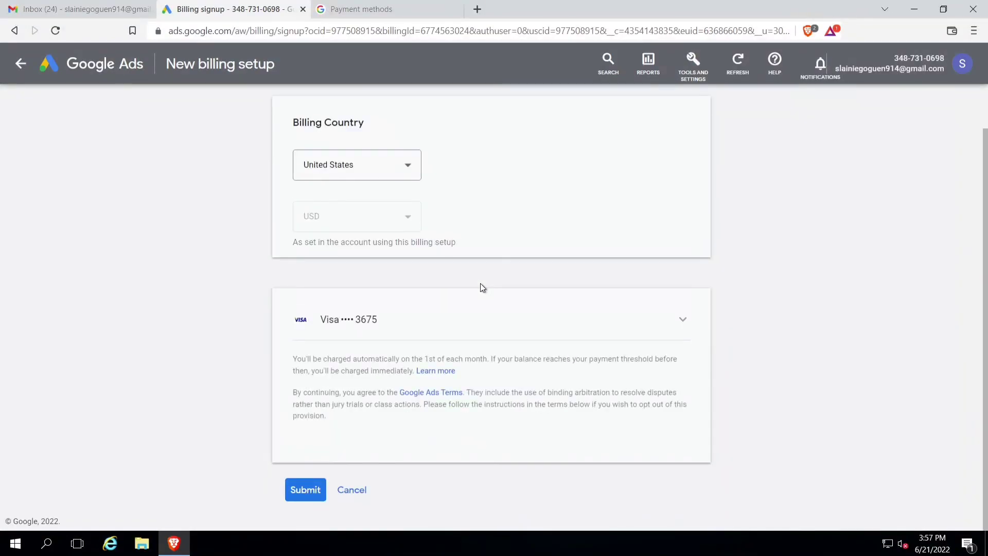
click(412, 327)
click(412, 329)
click(386, 347)
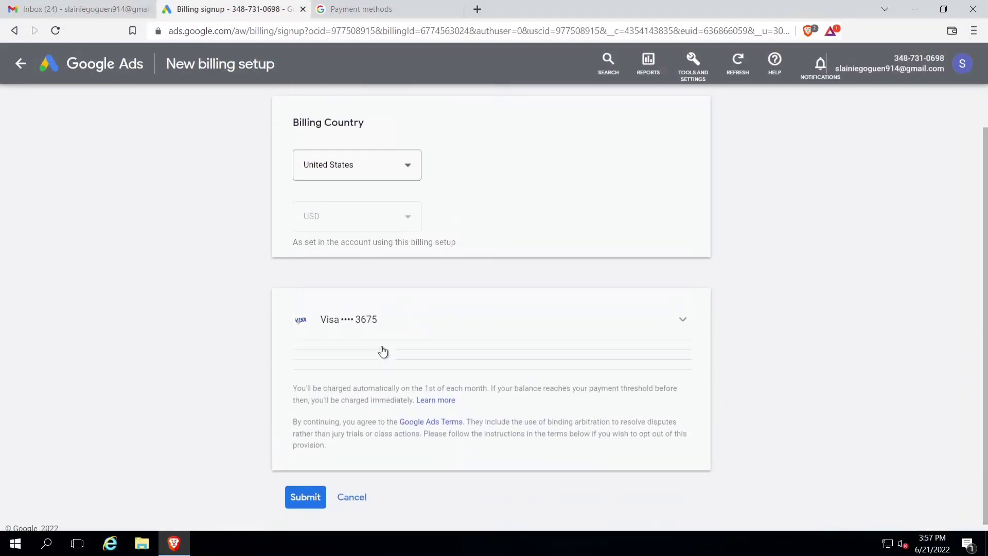
click(381, 360)
click(442, 327)
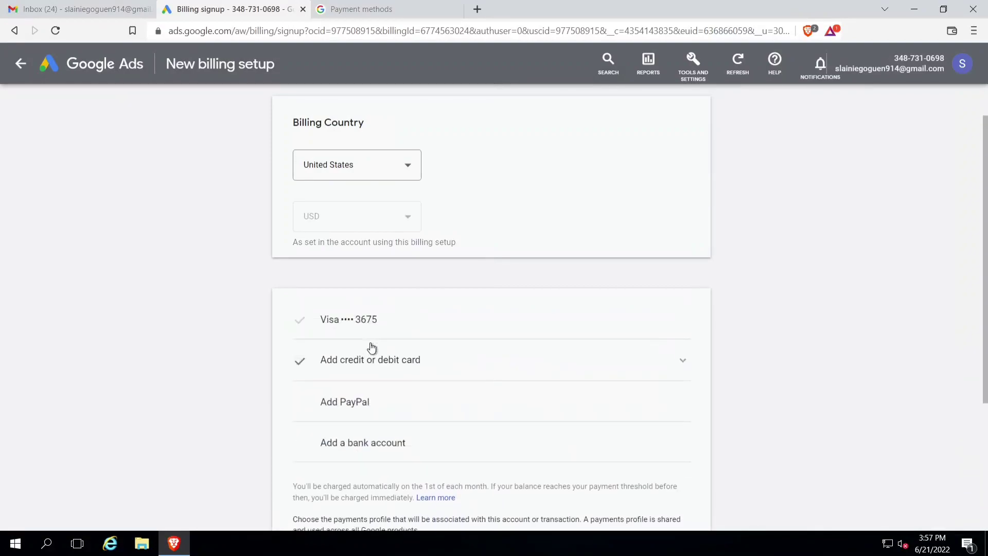
click(379, 321)
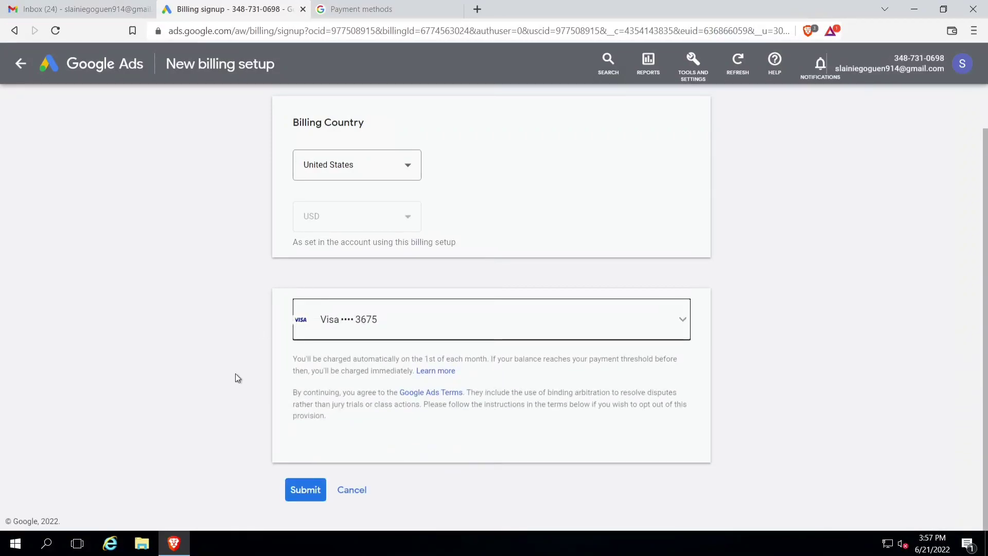
- Submit the Google Ads billing setup with United States as billing country and the saved Visa card
scroll(366, 381, up, 1)
scroll(327, 461, down, 1)
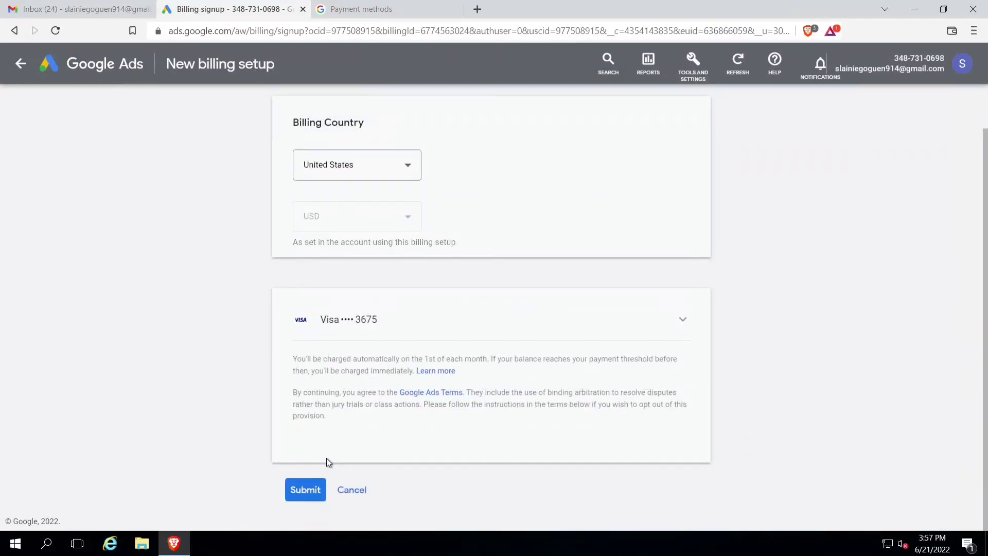
click(304, 493)
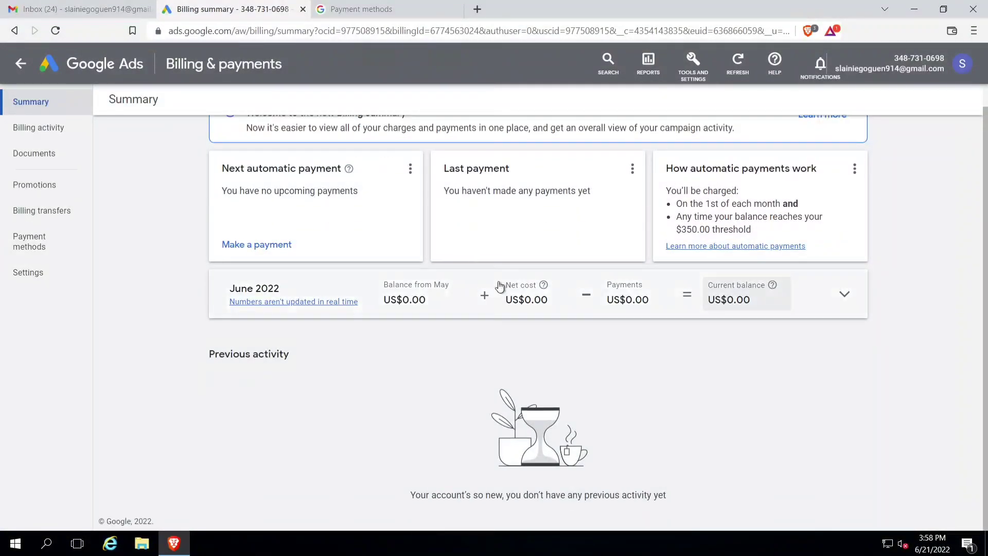
- Examine the automatic payment conditions in the billing summary and the primary card on the payment methods page
drag(674, 229, 751, 254)
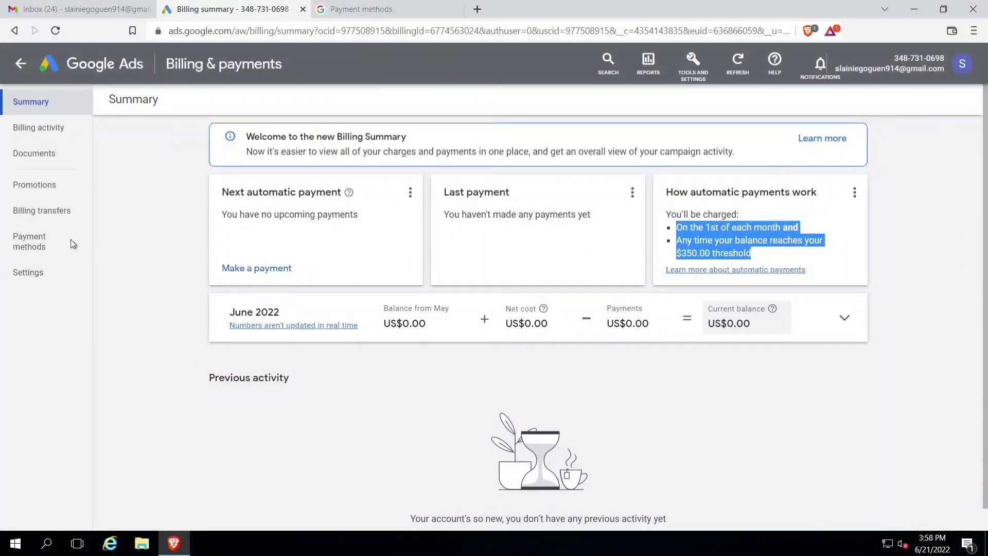
click(41, 250)
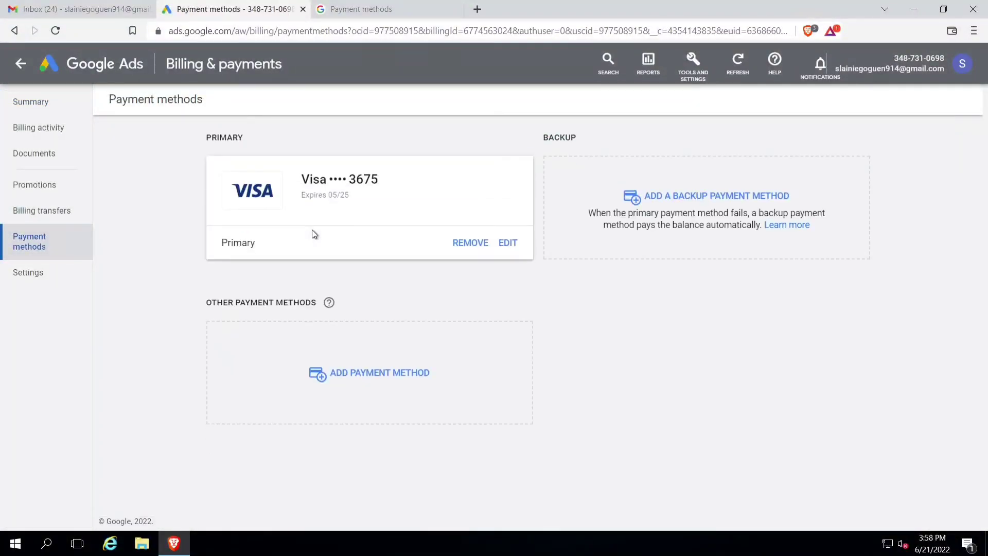
drag(260, 177, 286, 192)
click(390, 277)
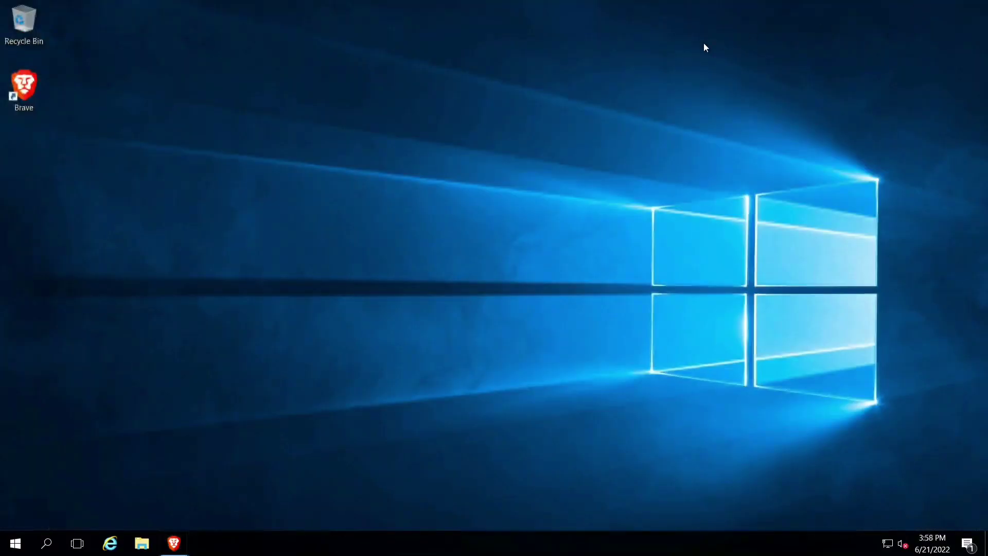
- Minimise the browser, the remote desktop session and OBS, and open Notepad on the local computer
click(914, 8)
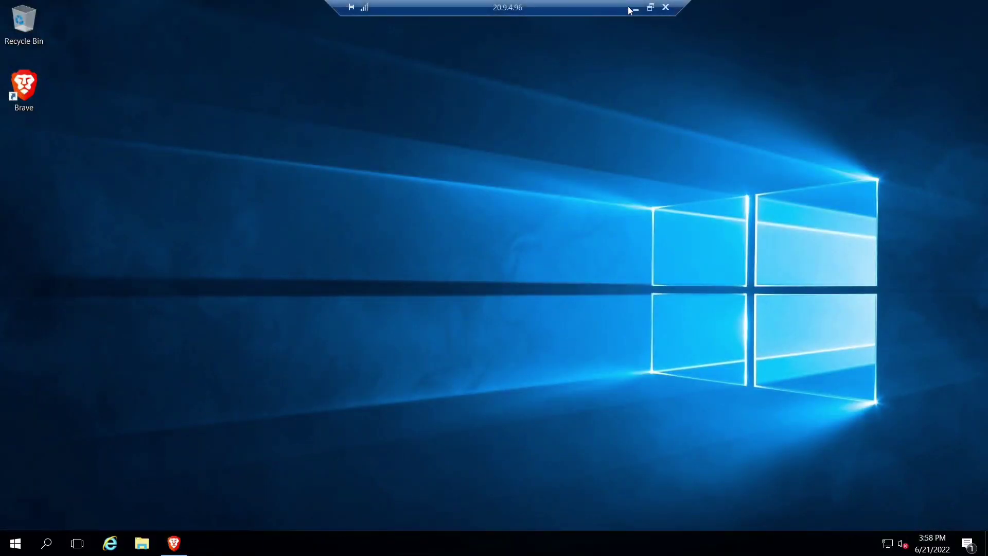
click(632, 9)
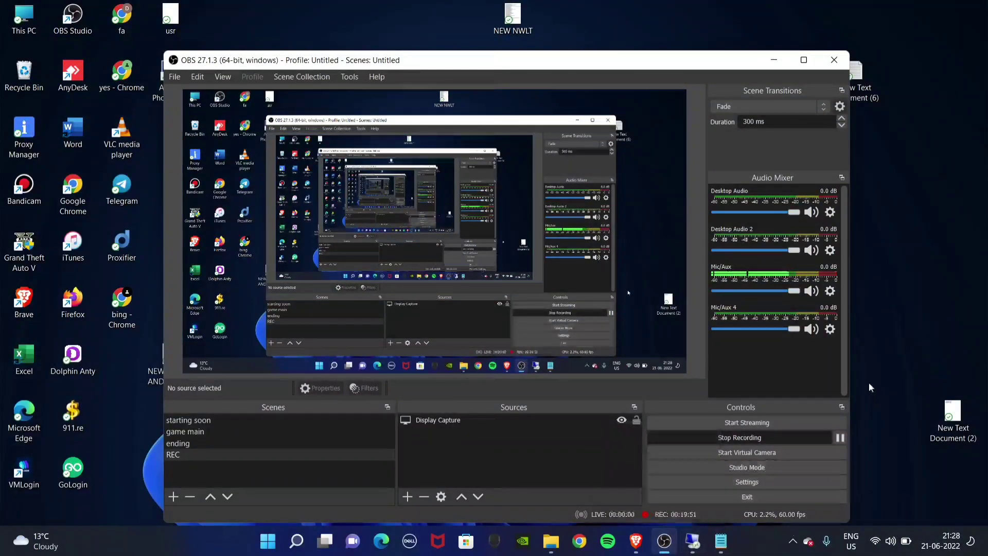
click(664, 541)
click(298, 545)
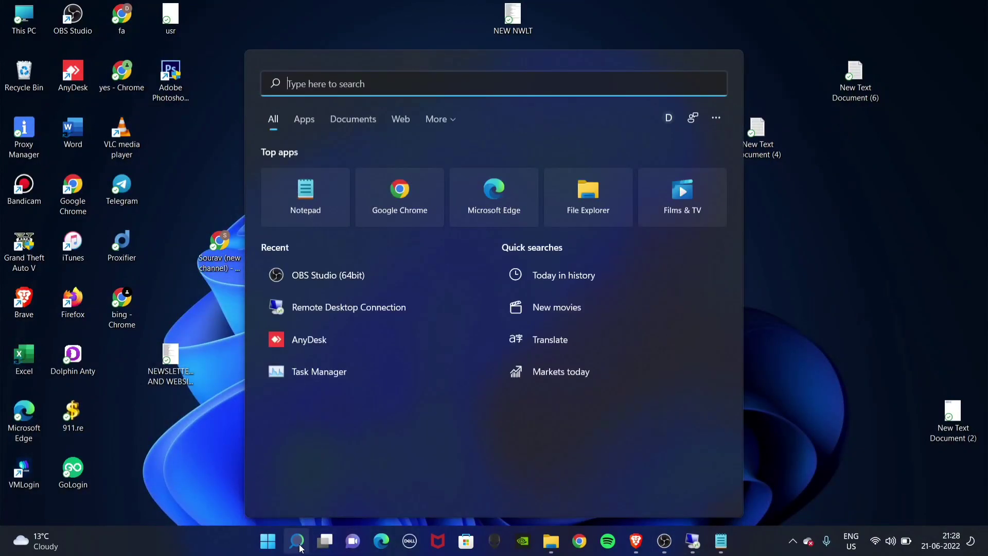
click(302, 176)
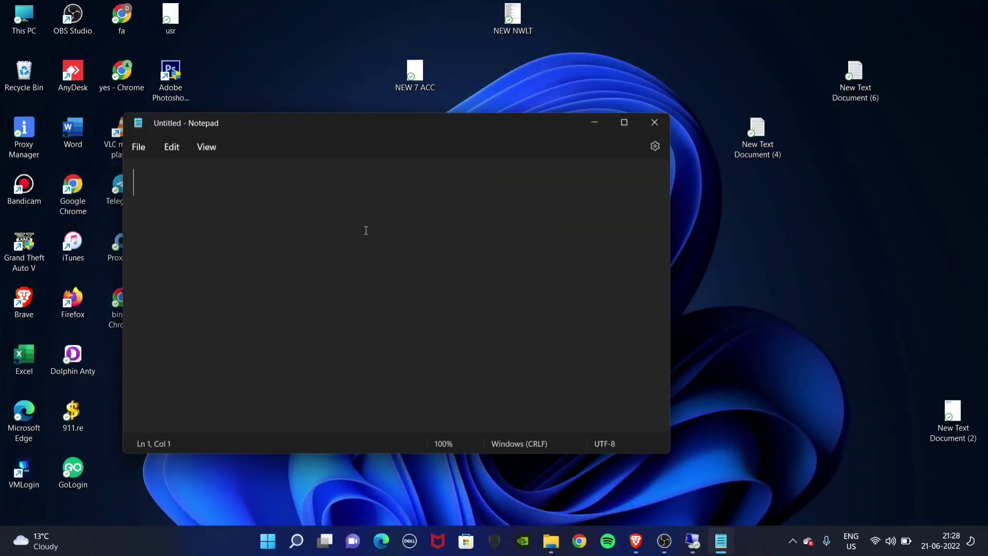
- Write "for ready to use accounts and private method" and, on the next line, "contact me on instagram"
text(for readt)
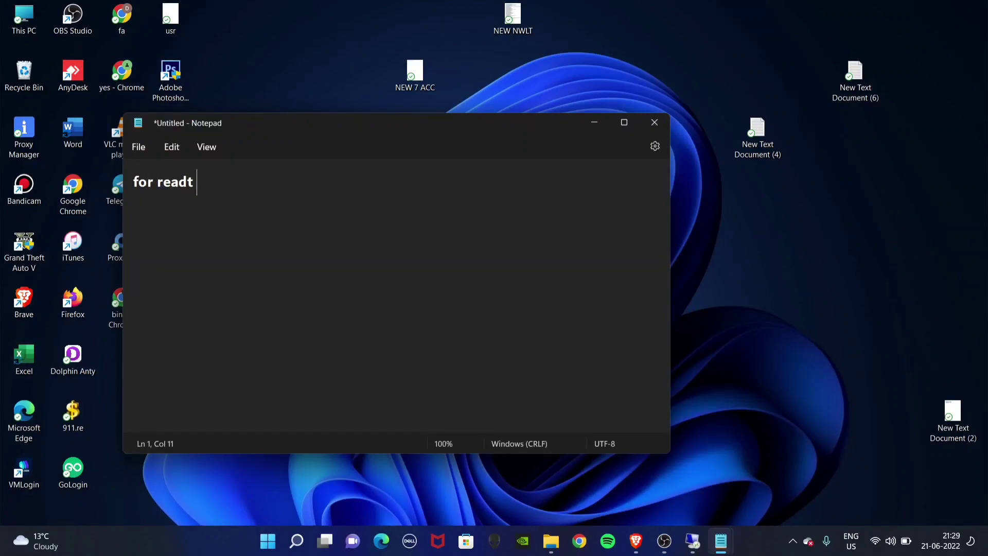
key(BackSpace)
text(y to use accounts and )
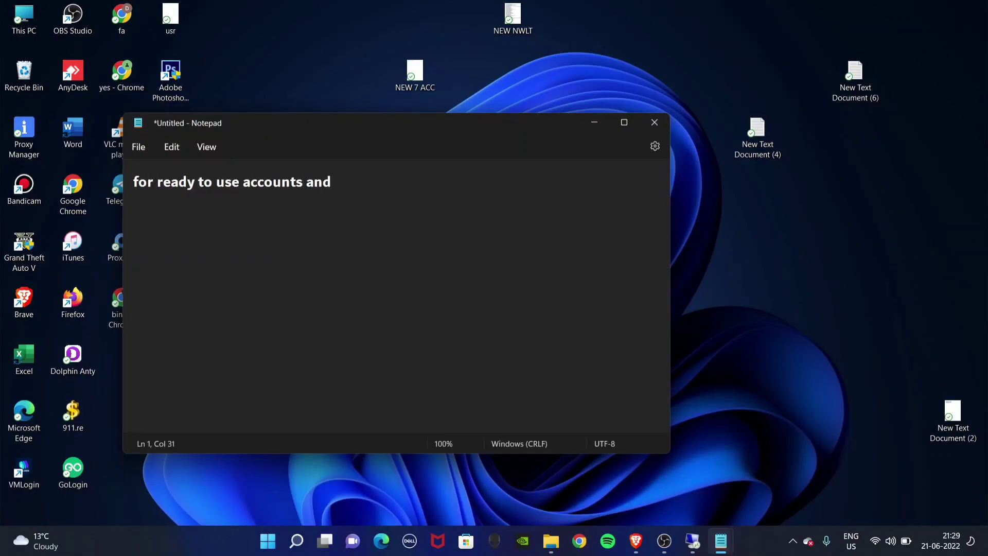
text(private method)
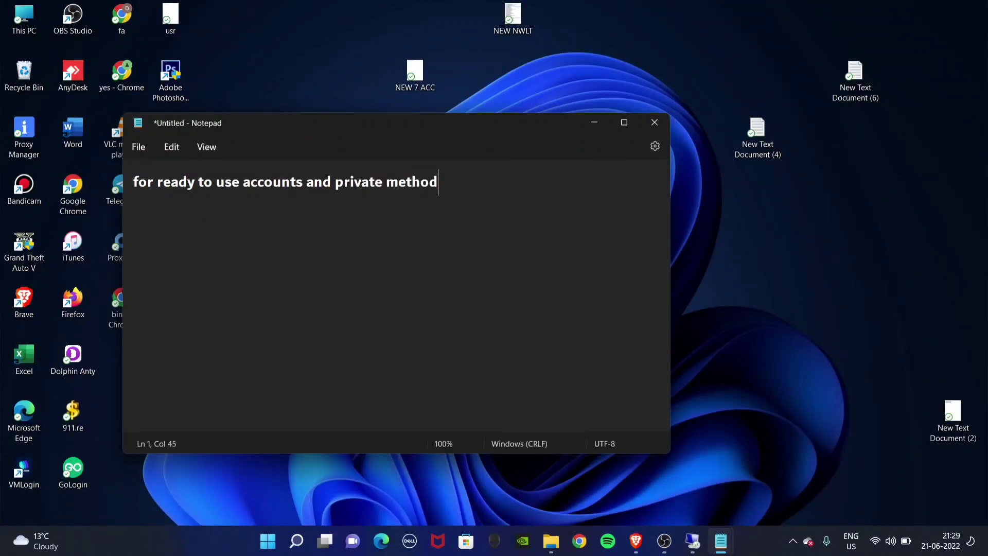
key(Return)
text(contact m)
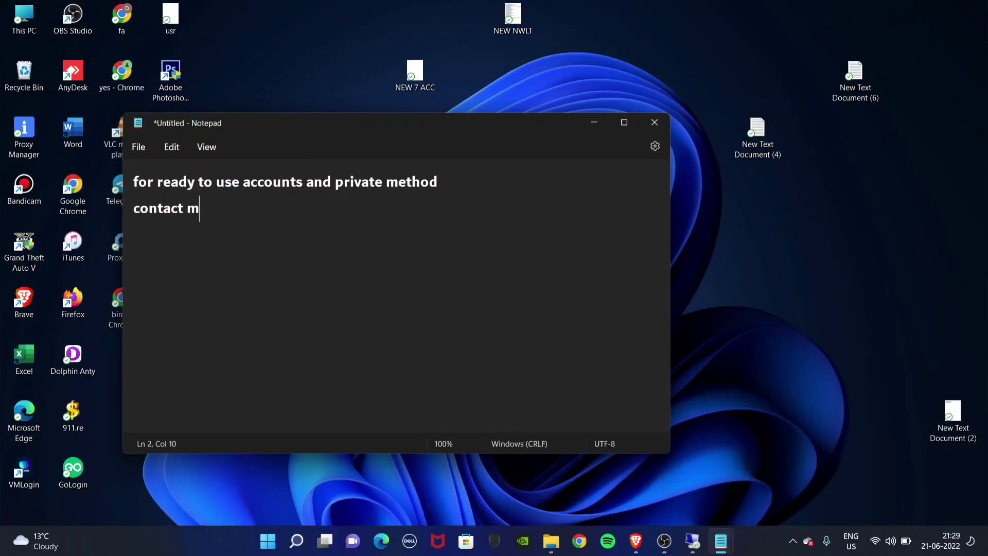
text(e on instagram)
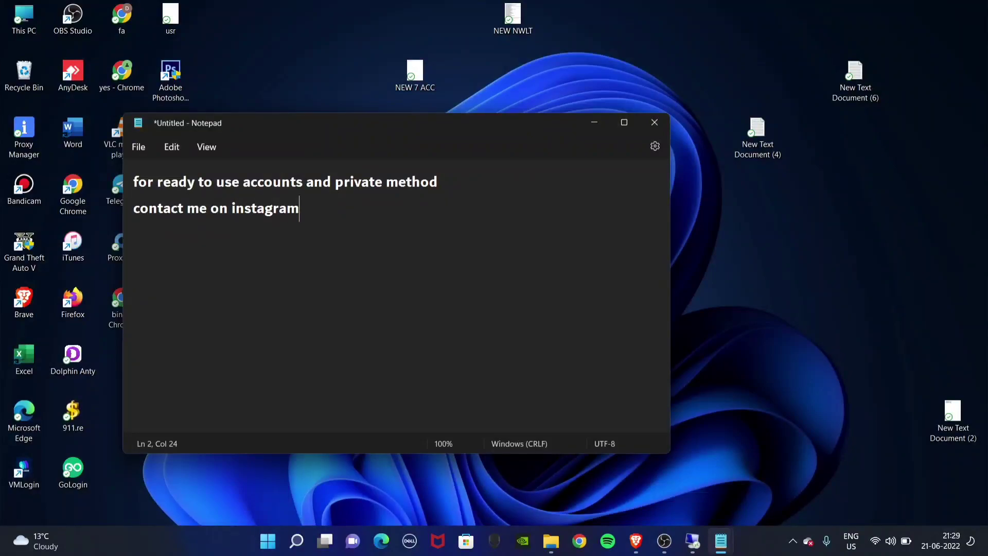
- Add the line "link is in the description" after a blank line, followed by two line breaks
key(Return)
key(Return)
text(link is in )
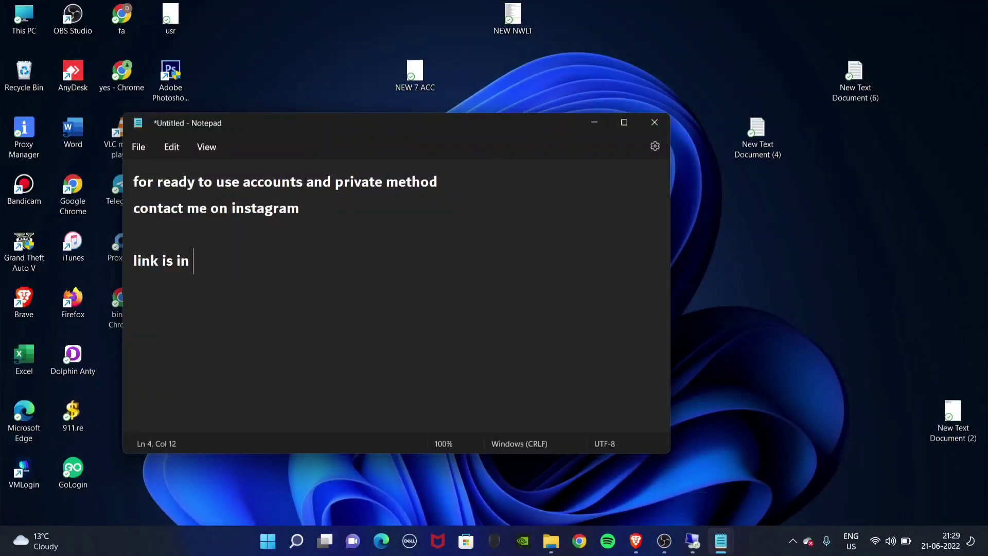
text(the description)
key(Return)
key(Return)
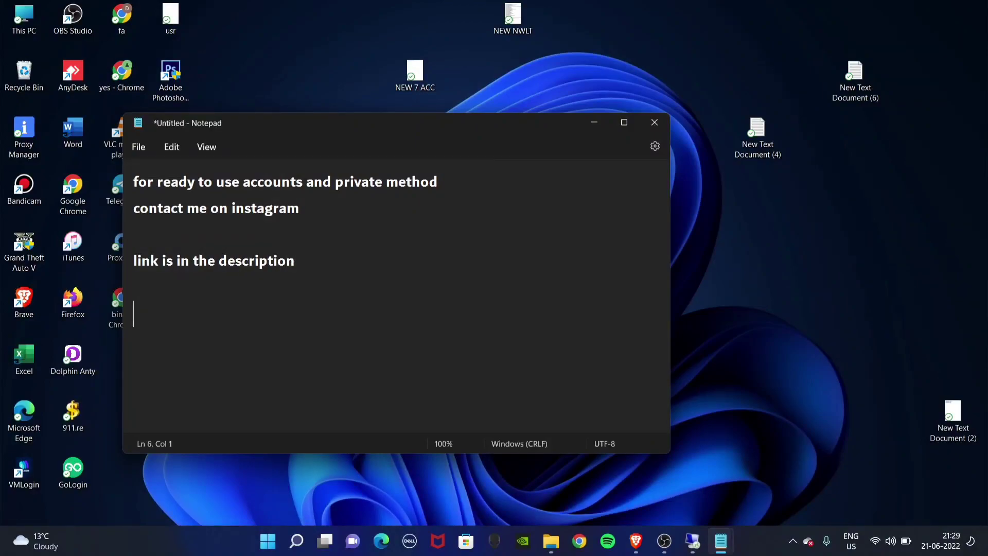
click(668, 539)
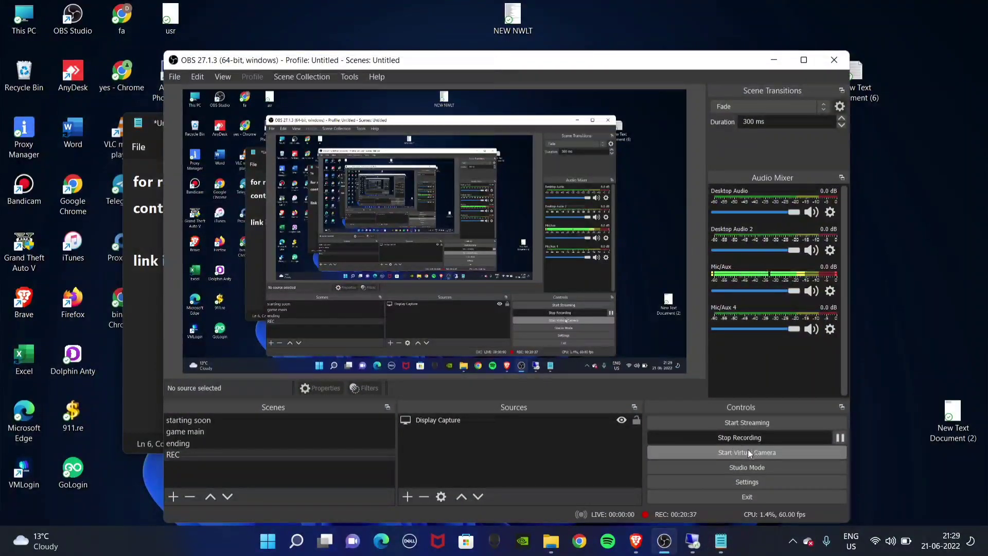